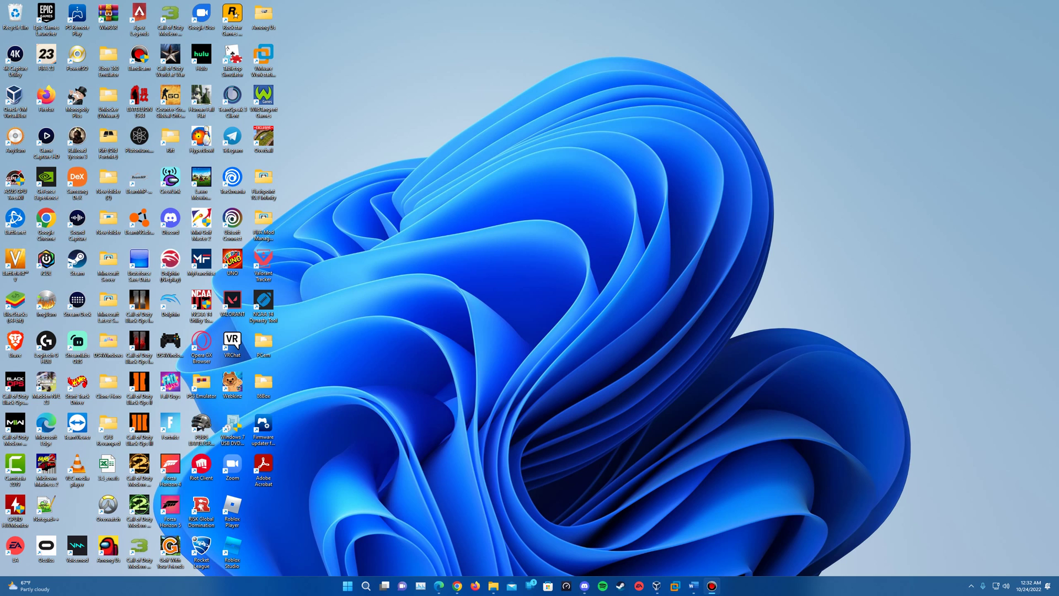
{"action": "left_click", "coordinate": [438, 586]}
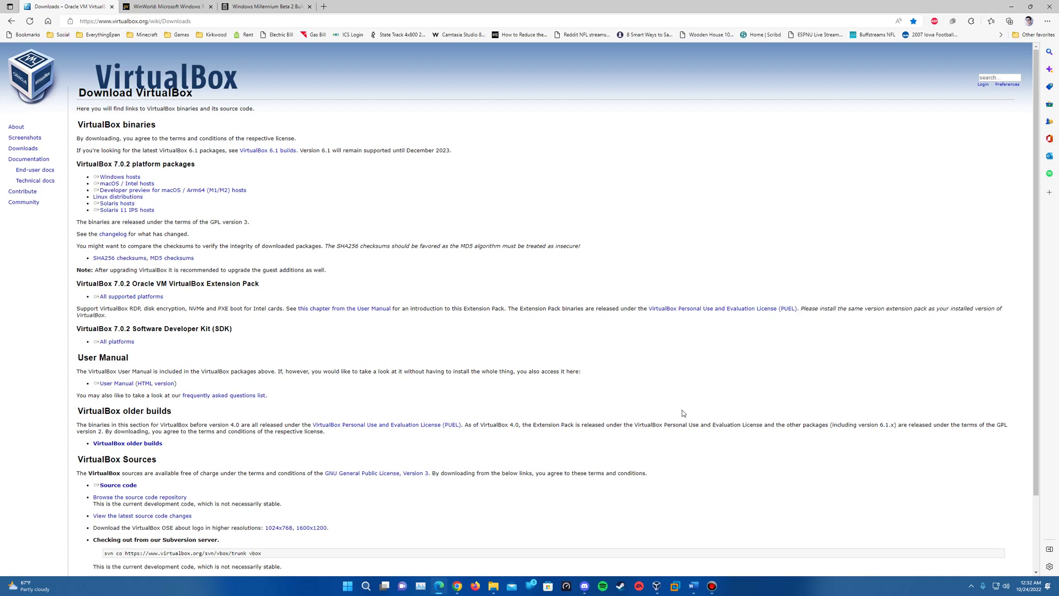
{"action": "left_click_drag", "start_coordinate": [142, 177], "coordinate": [156, 183]}
{"action": "left_click", "coordinate": [132, 170]}
{"action": "left_click_drag", "start_coordinate": [277, 194], "coordinate": [149, 199]}
{"action": "left_click", "coordinate": [149, 179]}
{"action": "left_click_drag", "start_coordinate": [92, 177], "coordinate": [140, 176]}
{"action": "left_click", "coordinate": [207, 184]}
{"action": "left_click_drag", "start_coordinate": [240, 150], "coordinate": [295, 151]}
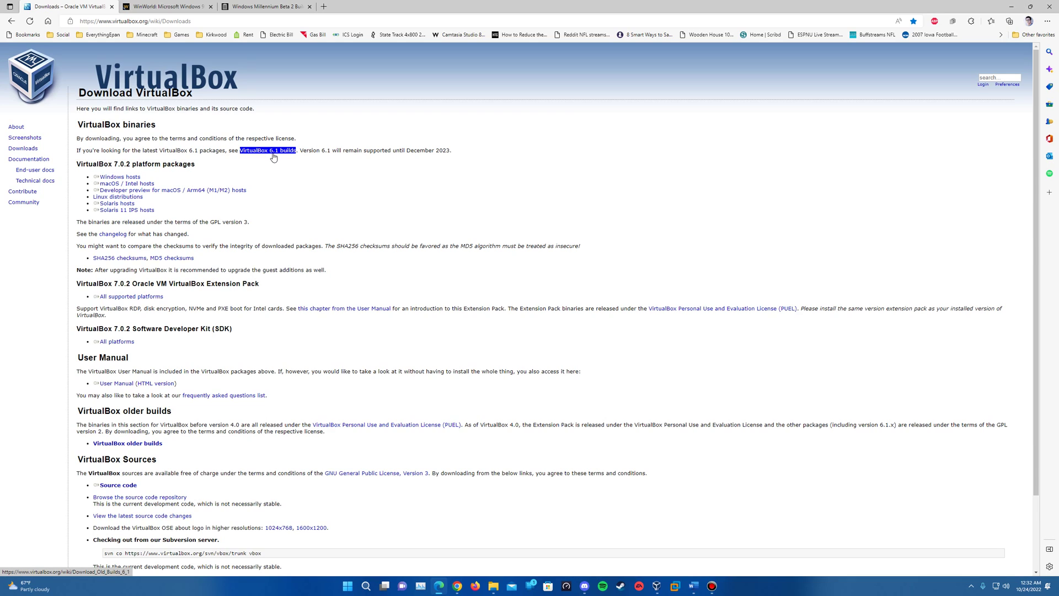
{"action": "left_click", "coordinate": [268, 152]}
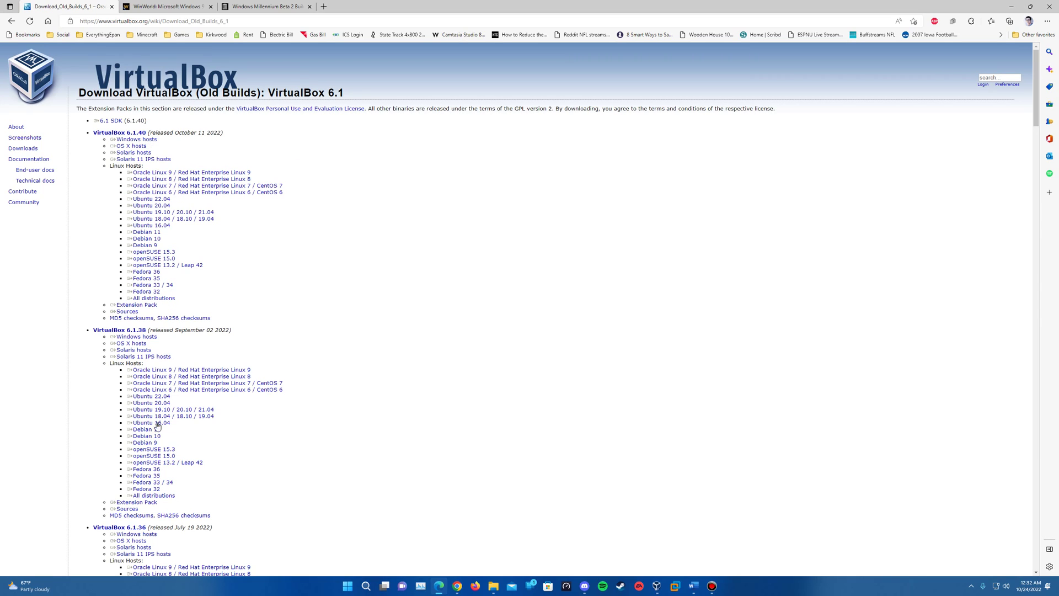
{"action": "left_click", "coordinate": [11, 21]}
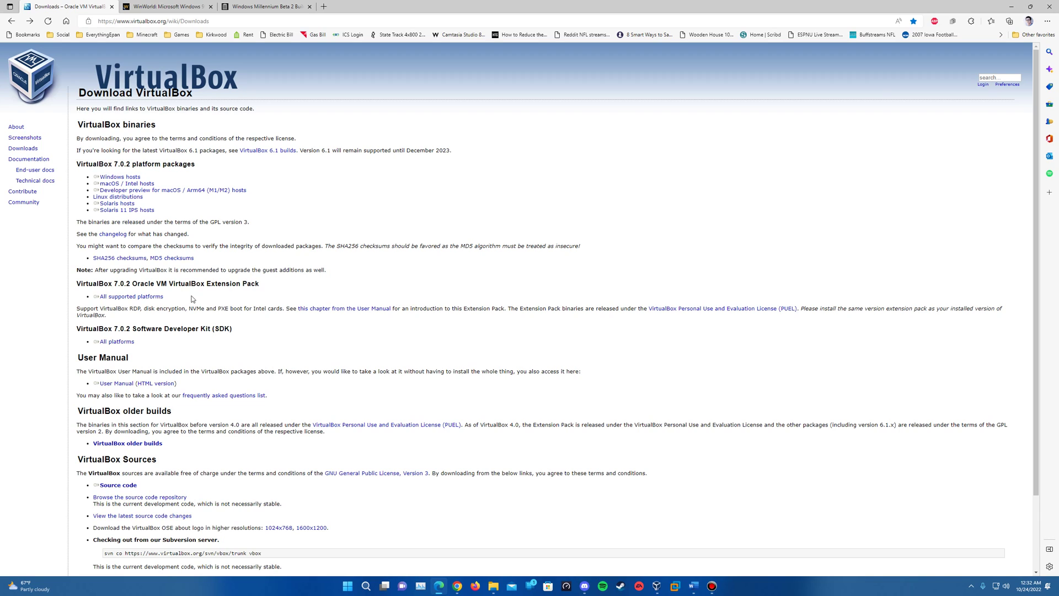
- Review the WinWorld page and the Windows Millennium Beta 2 Build 2404 archive page, then minimize Edge
{"action": "left_click", "coordinate": [158, 6]}
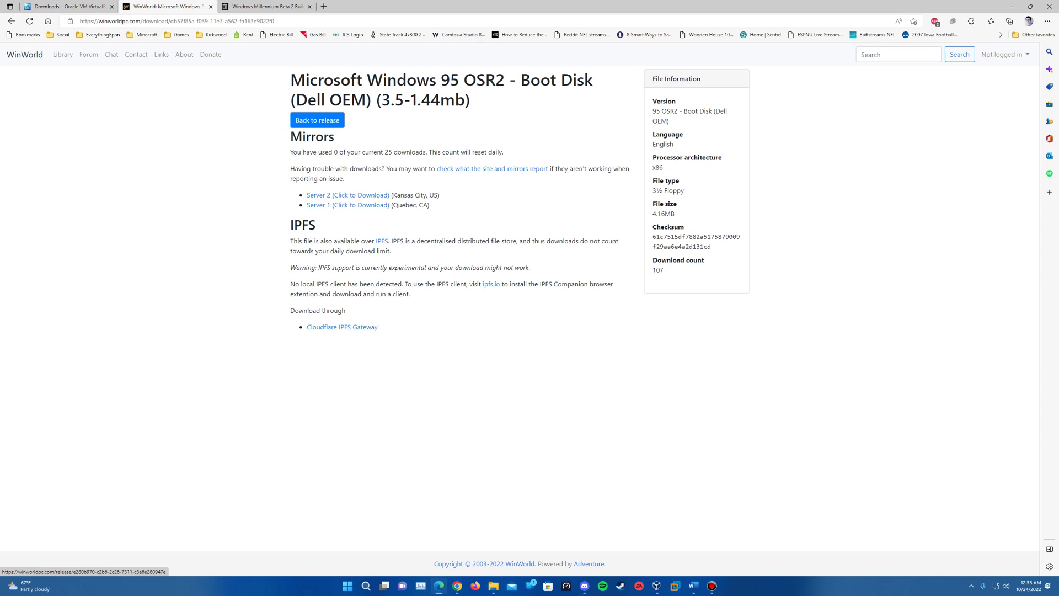
{"action": "left_click", "coordinate": [267, 6]}
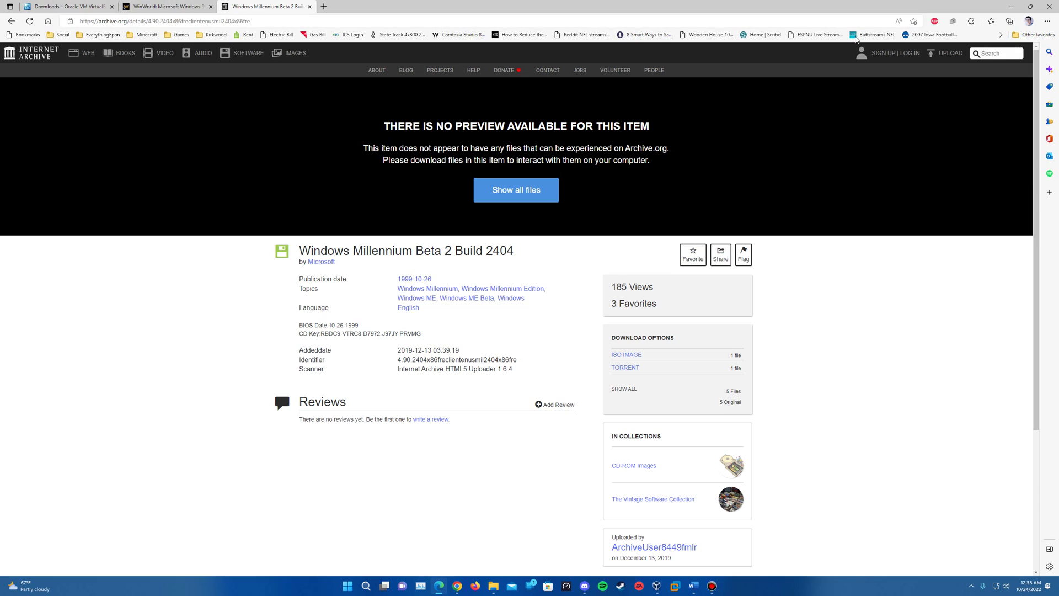
{"action": "left_click", "coordinate": [1009, 8]}
- Start a new machine named Windows ME Build 2404 using the build 2404 ISO
{"action": "left_click", "coordinate": [658, 586]}
{"action": "left_click", "coordinate": [360, 27]}
{"action": "type", "text": "Windows "}
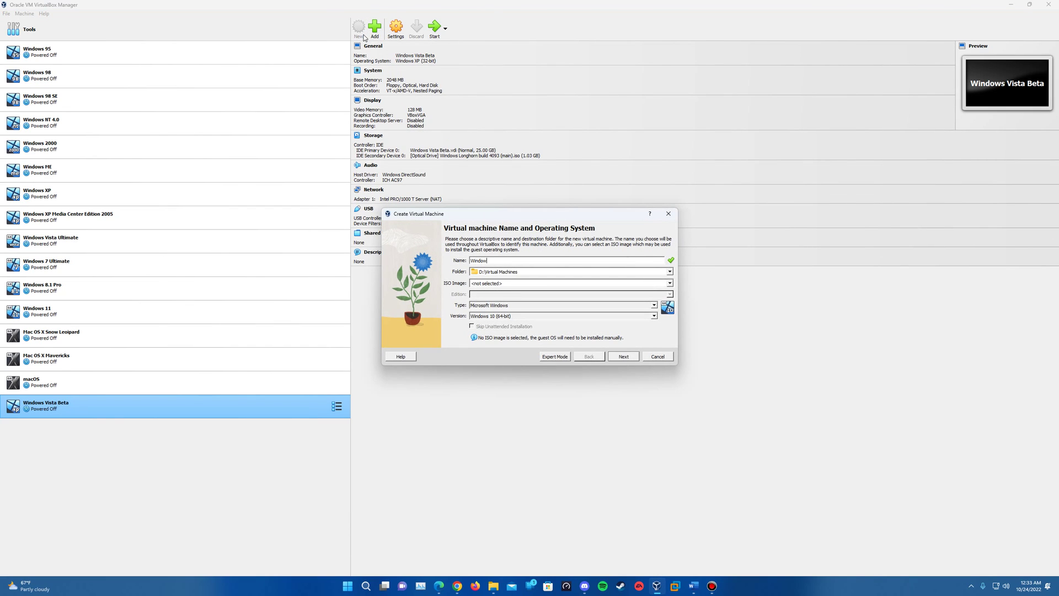
{"action": "type", "text": "ME BG"}
{"action": "key", "text": "BackSpace"}
{"action": "key", "text": "BackSpace"}
{"action": "type", "text": "uild 2404"}
{"action": "left_click", "coordinate": [671, 283]}
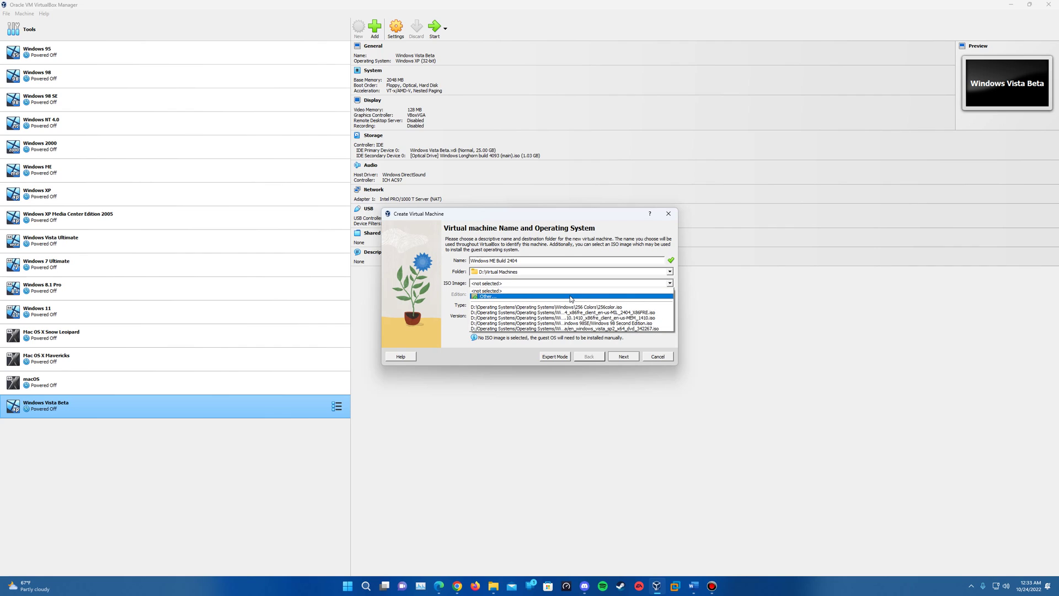
{"action": "left_click", "coordinate": [570, 297]}
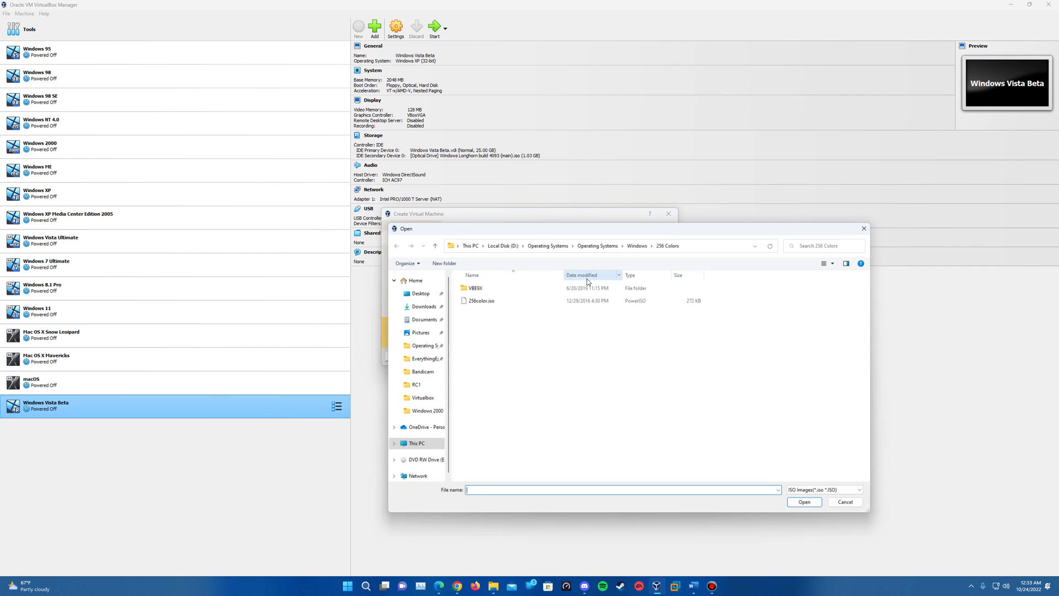
{"action": "left_click", "coordinate": [637, 244]}
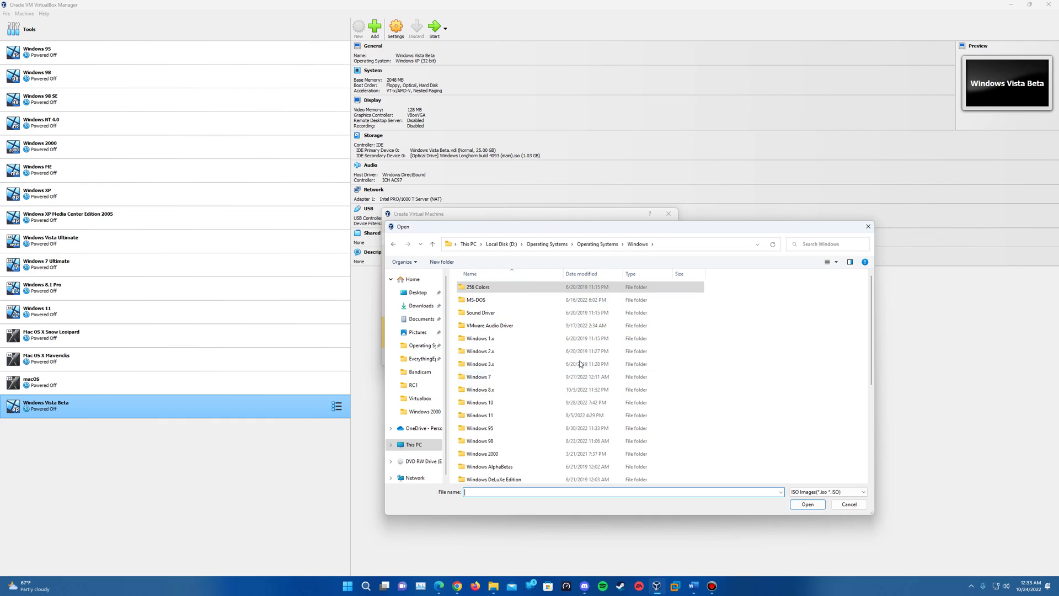
{"action": "scroll", "coordinate": [511, 412], "scroll_direction": "down", "scroll_amount": 1}
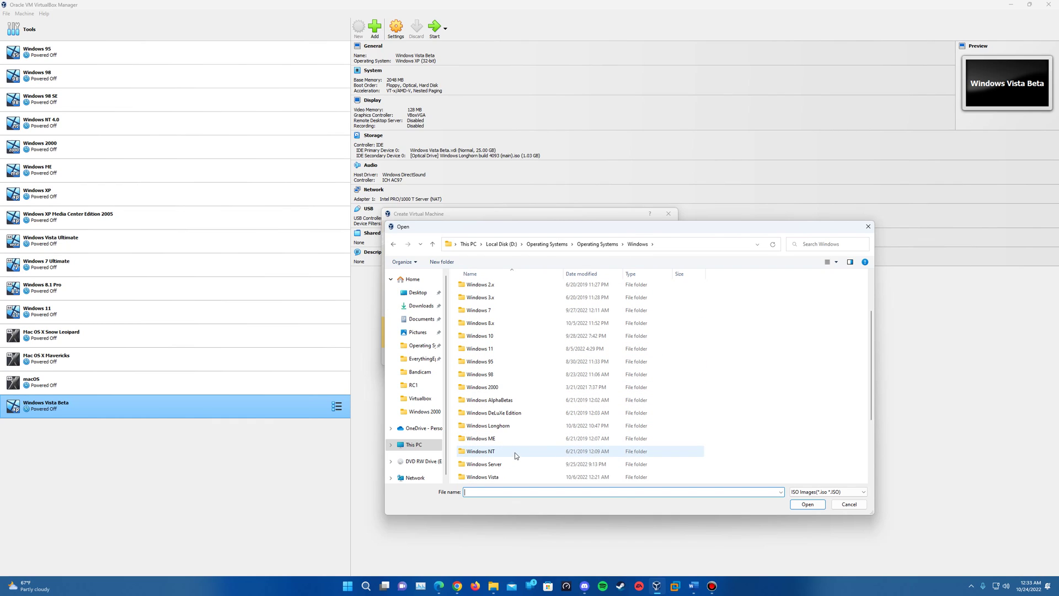
{"action": "double_click", "coordinate": [508, 438]}
{"action": "double_click", "coordinate": [508, 305]}
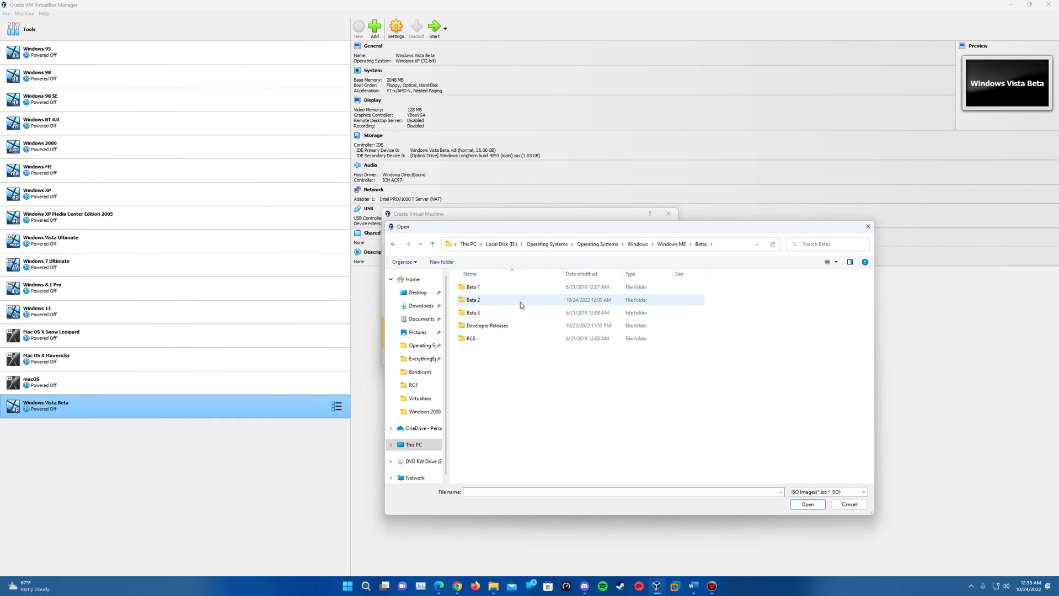
{"action": "double_click", "coordinate": [519, 302]}
{"action": "double_click", "coordinate": [522, 289]}
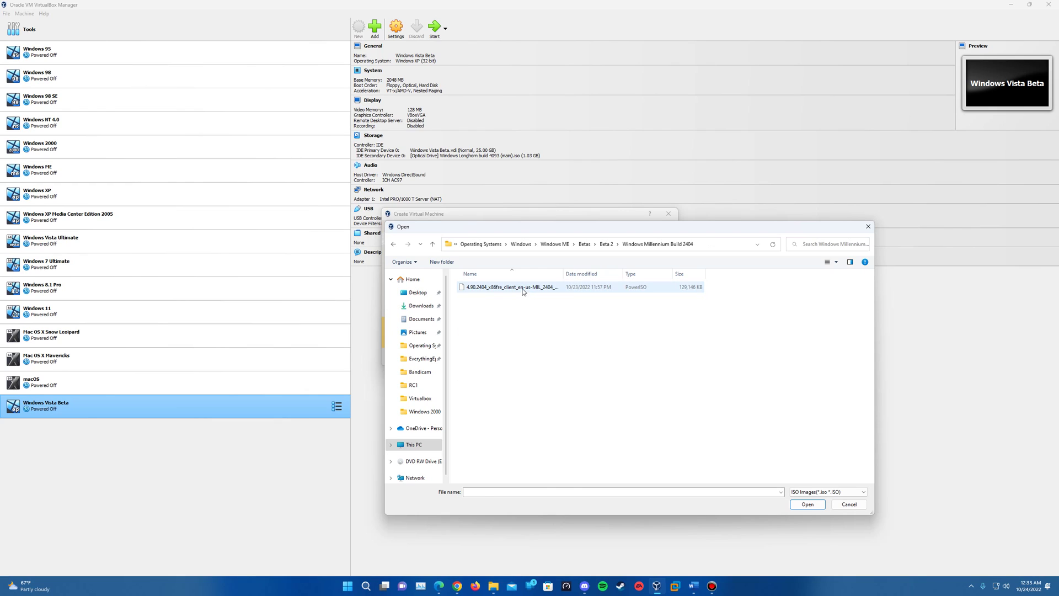
{"action": "double_click", "coordinate": [523, 287]}
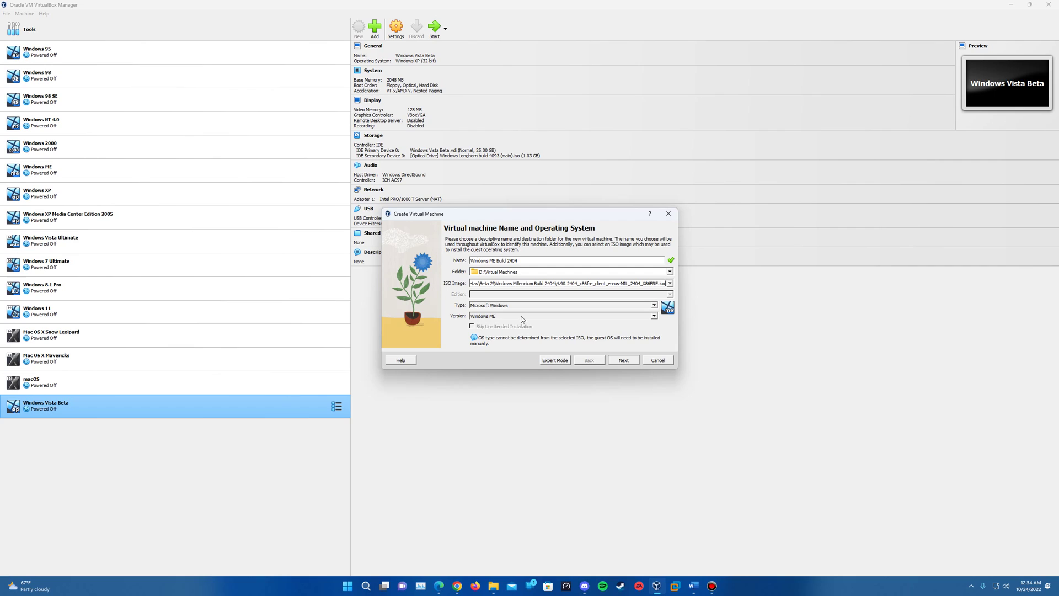
- Accept 128 MB memory and a 4 GB disk, then create the machine
{"action": "left_click", "coordinate": [623, 360]}
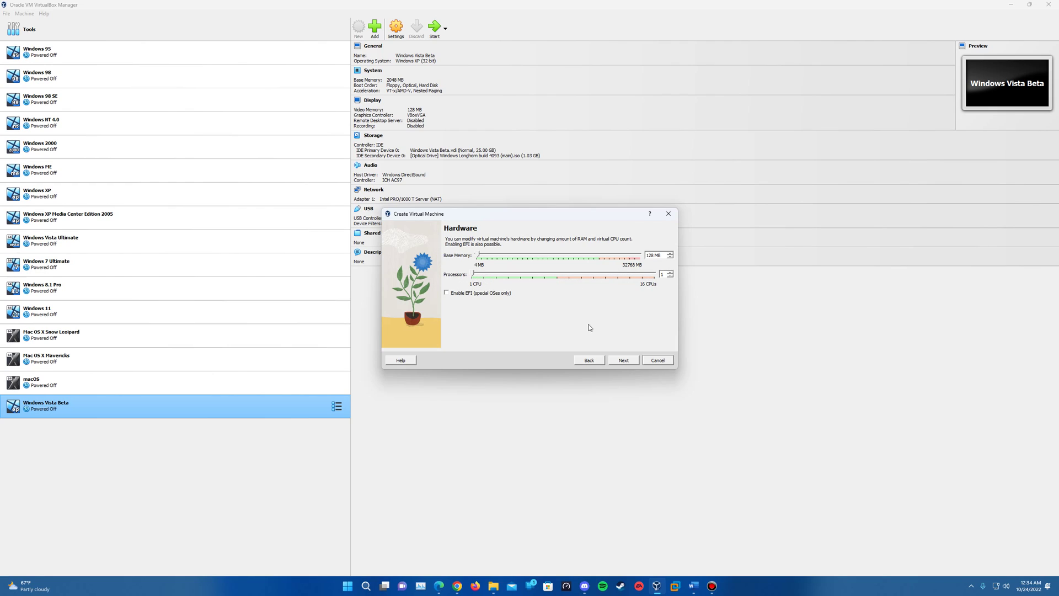
{"action": "left_click", "coordinate": [625, 358]}
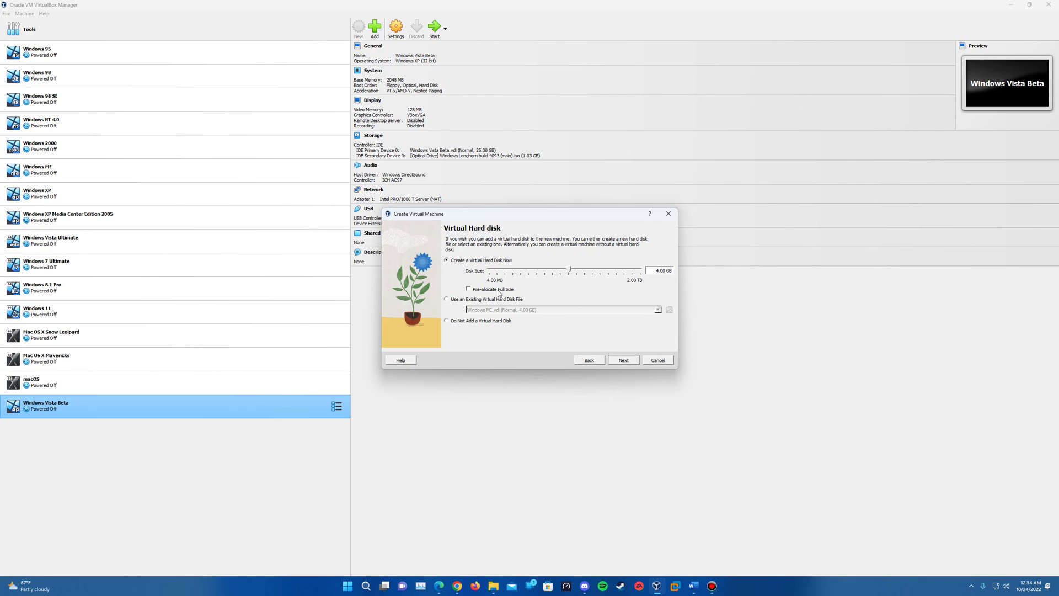
{"action": "left_click", "coordinate": [625, 361]}
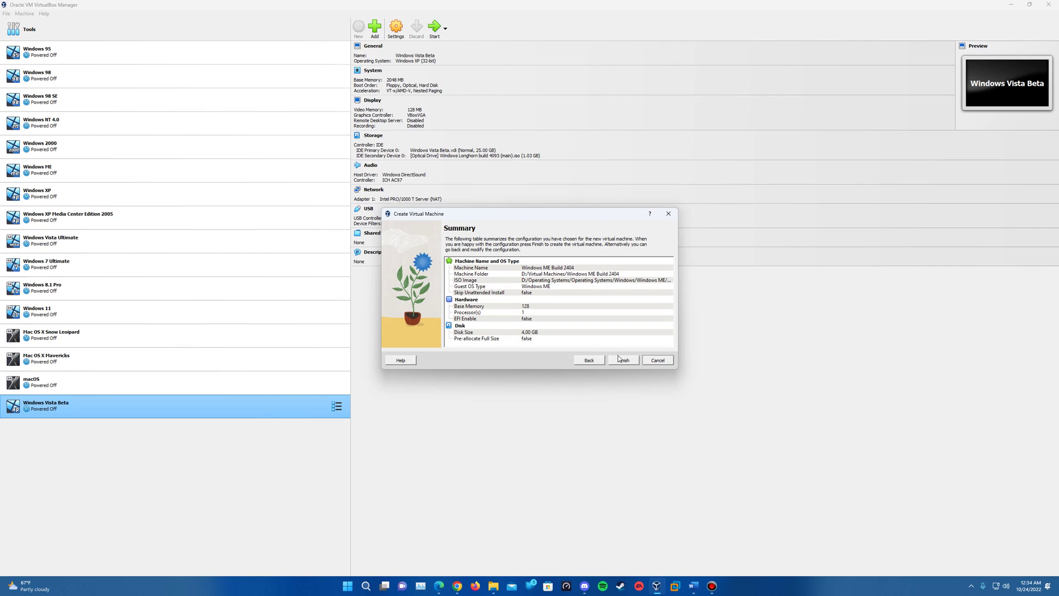
{"action": "left_click", "coordinate": [623, 361]}
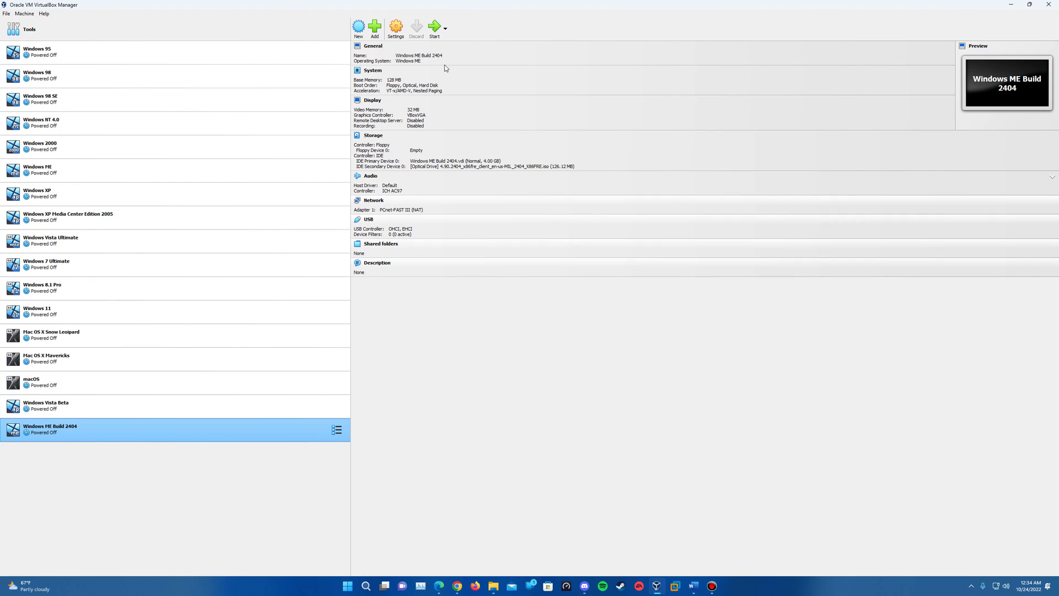
- Attach disk01.img to the Windows ME Build 2404 machine's empty floppy drive and save the settings
{"action": "left_click", "coordinate": [402, 32]}
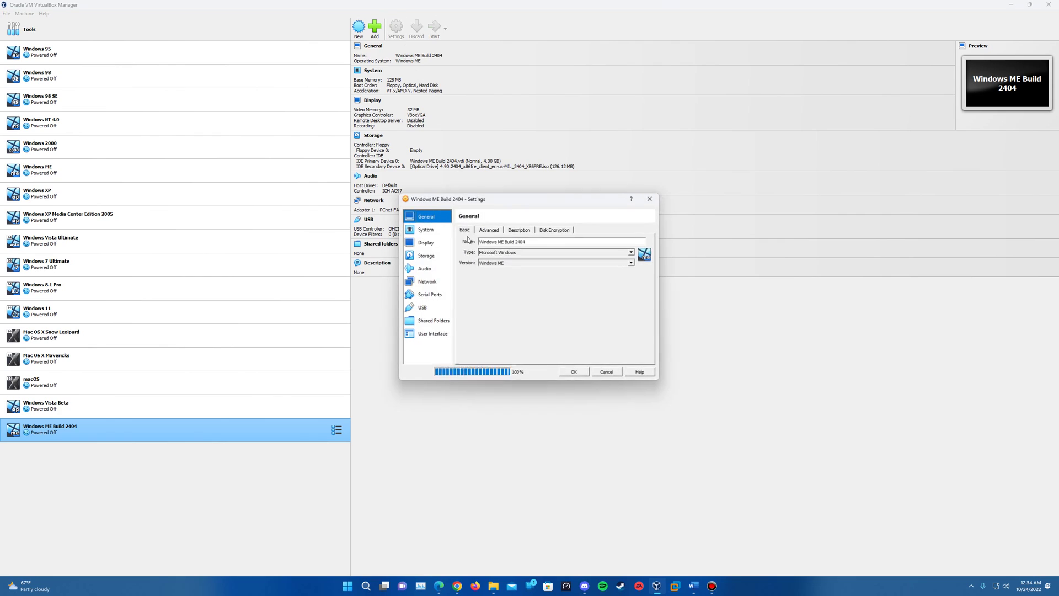
{"action": "left_click", "coordinate": [427, 255]}
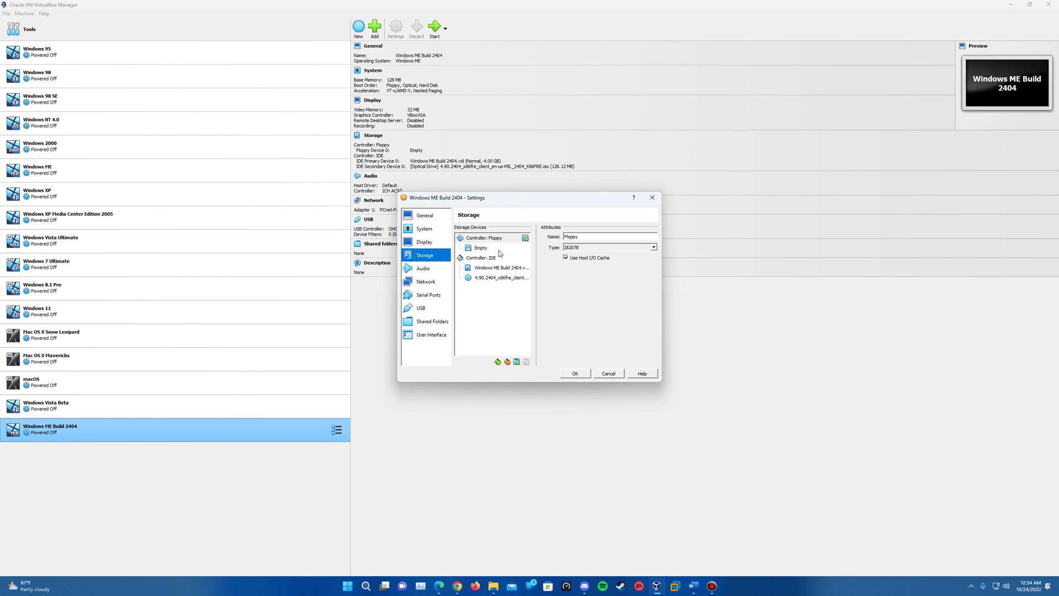
{"action": "left_click", "coordinate": [502, 249]}
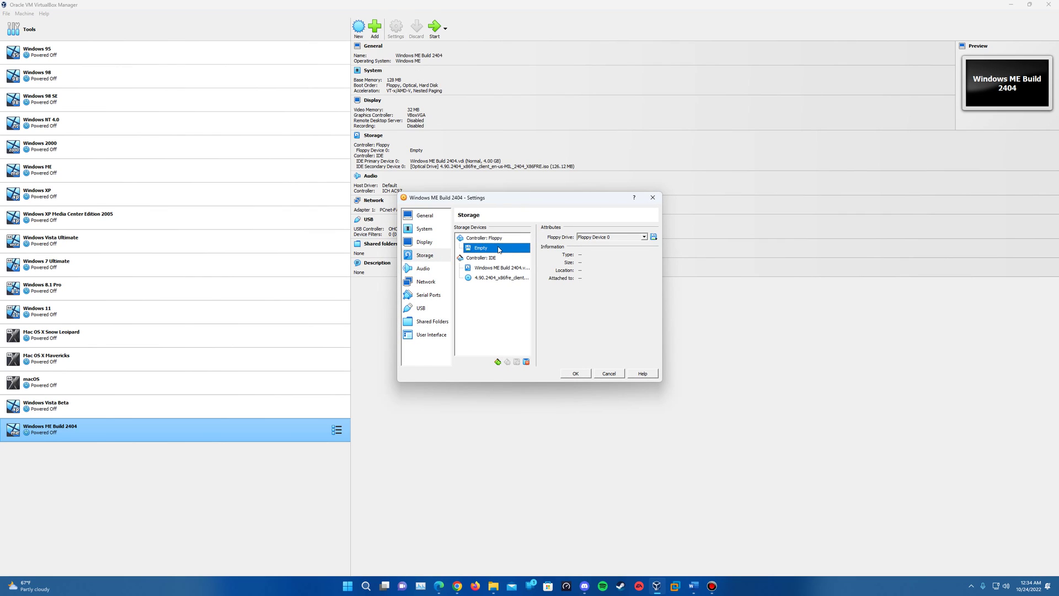
{"action": "left_click", "coordinate": [654, 237]}
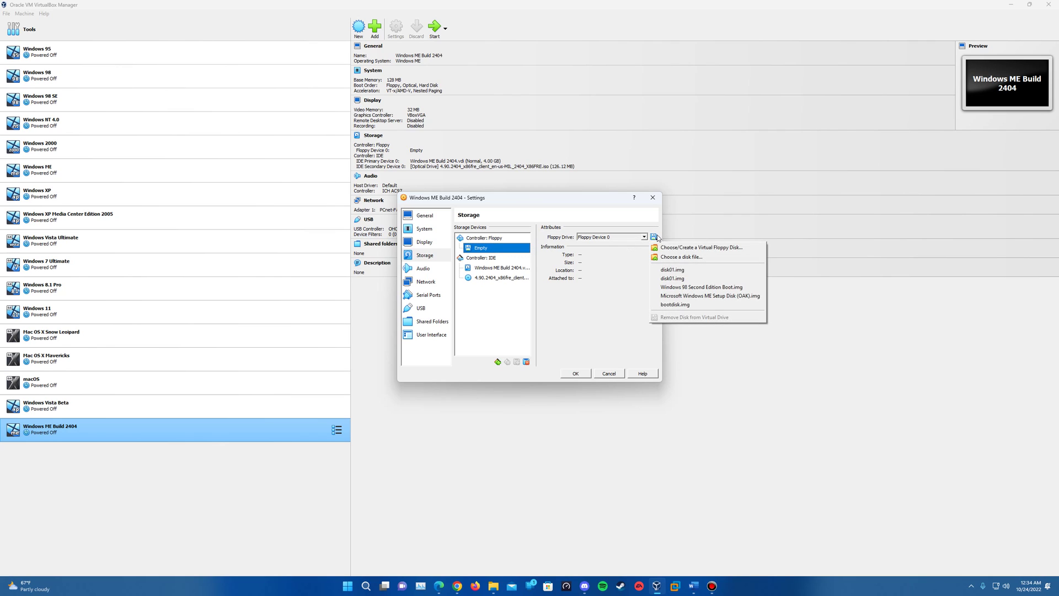
{"action": "left_click", "coordinate": [677, 258]}
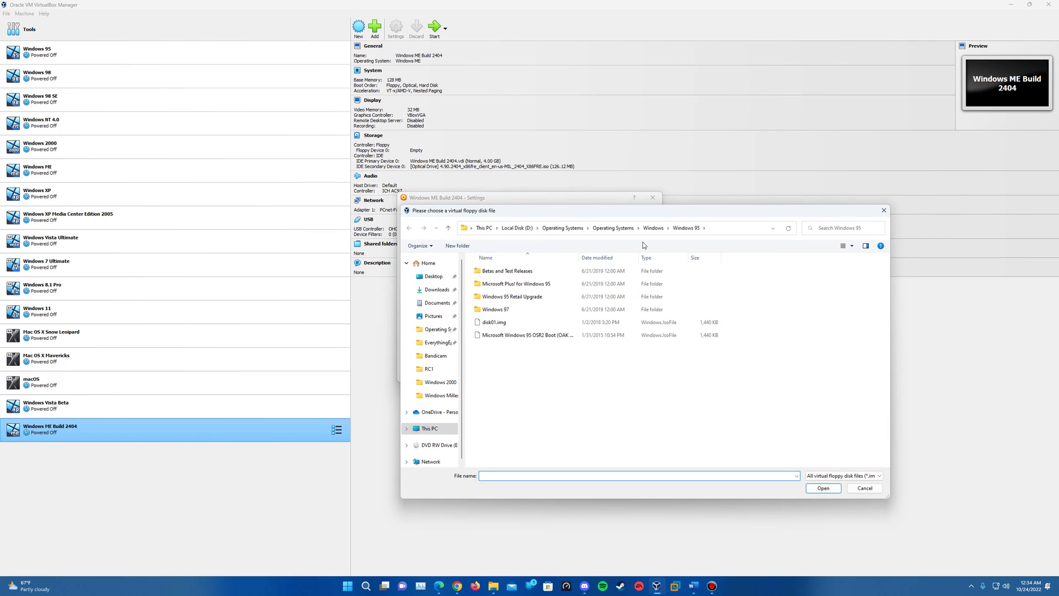
{"action": "double_click", "coordinate": [535, 324]}
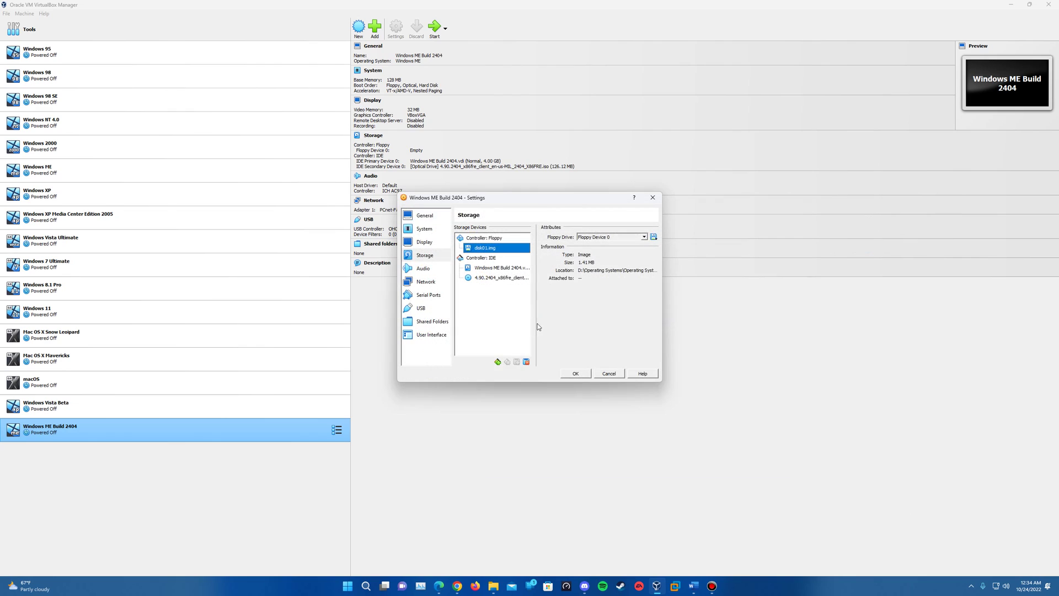
{"action": "left_click", "coordinate": [577, 374]}
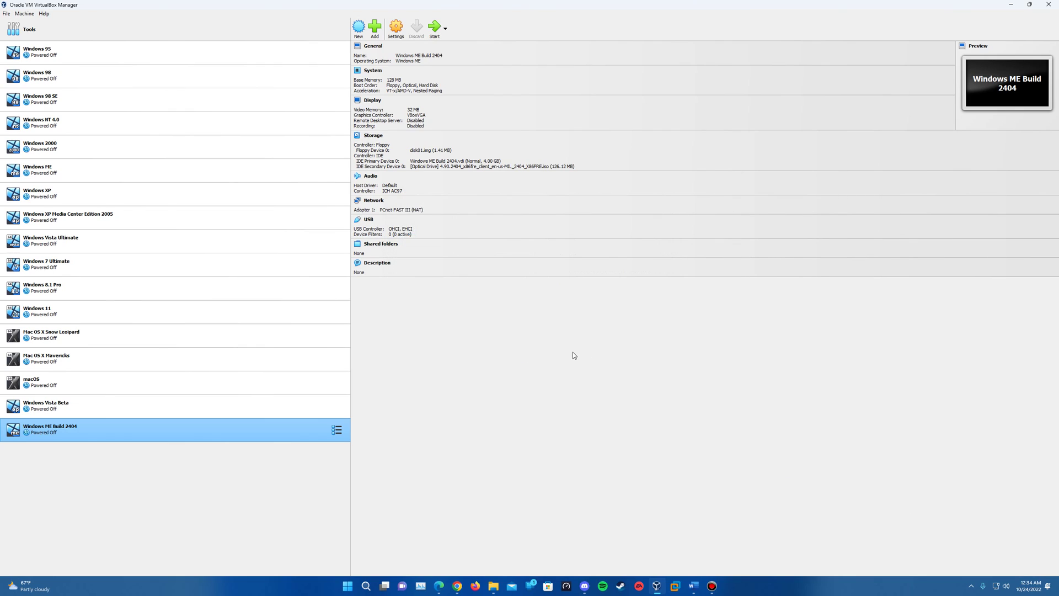
- Boot with CD-ROM support and use FDISK to create a full-disk active primary partition with large disk support
{"action": "left_click", "coordinate": [434, 26]}
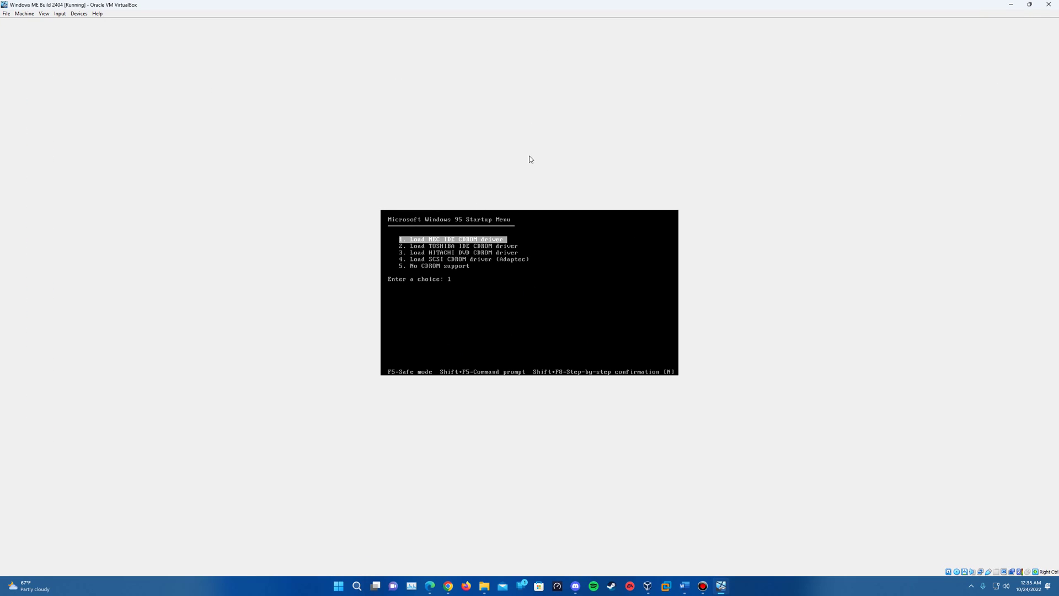
{"action": "key", "text": "Return"}
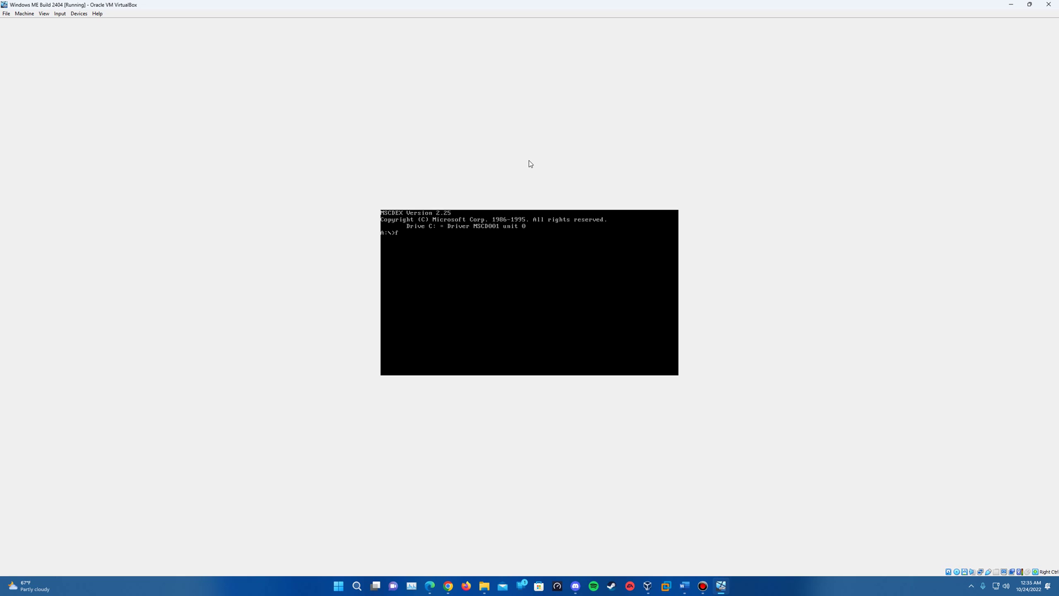
{"action": "type", "text": "disk"}
{"action": "key", "text": "Return"}
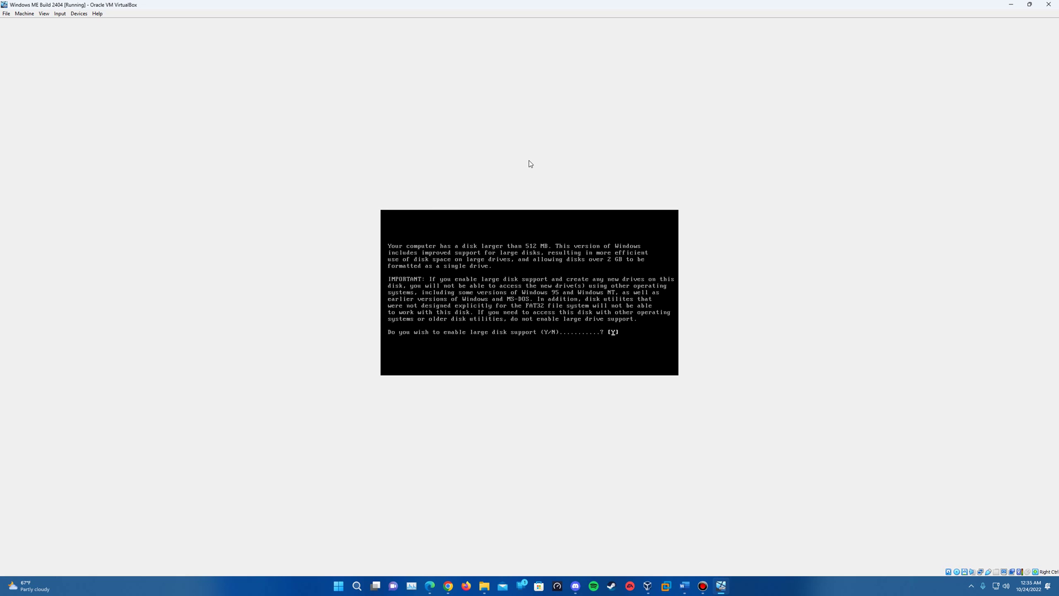
{"action": "key", "text": "Return"}
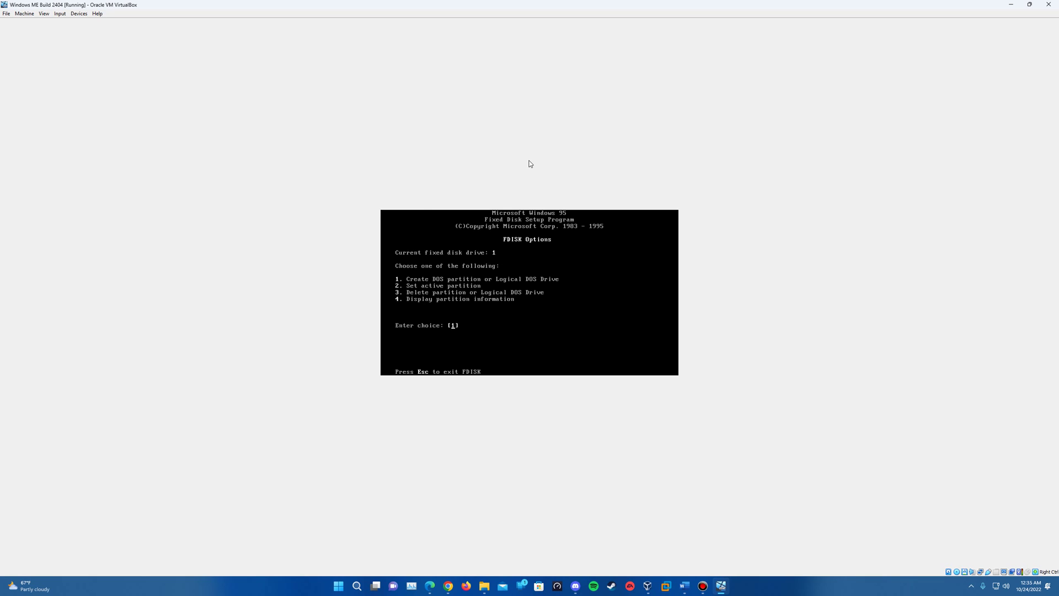
{"action": "key", "text": "Return"}
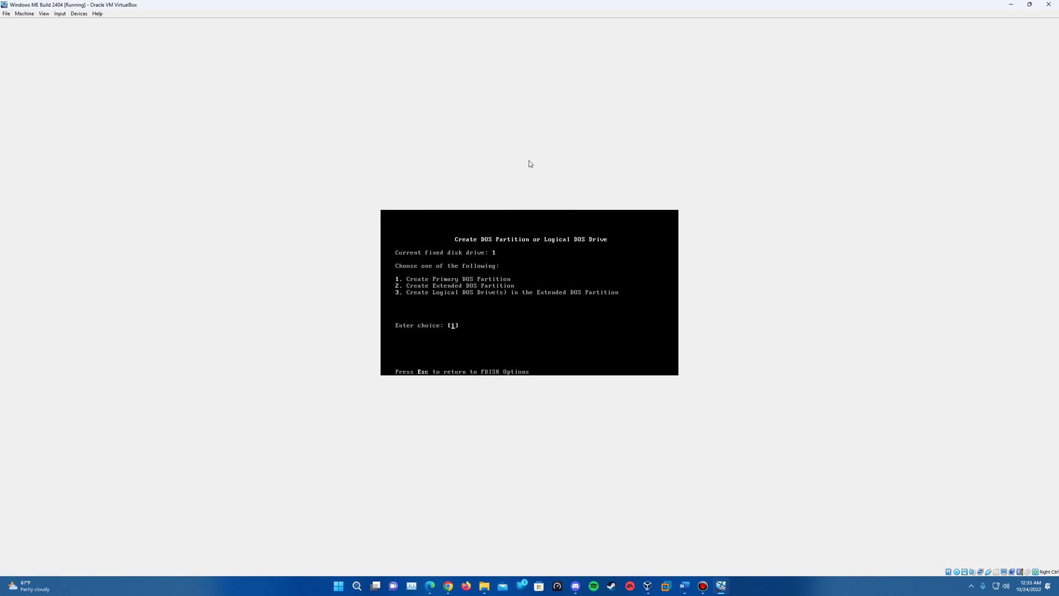
{"action": "key", "text": "Return"}
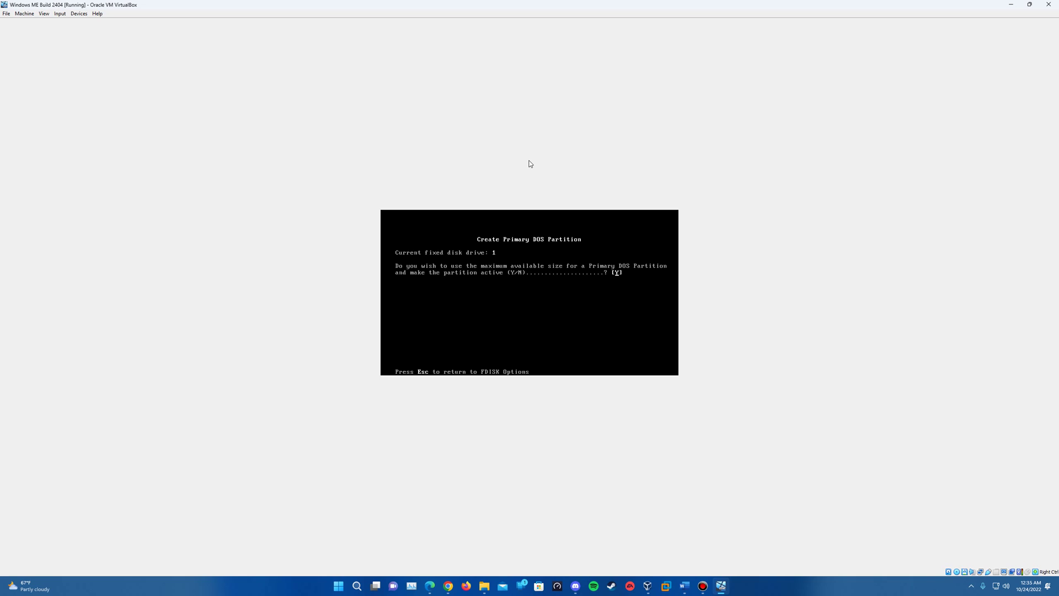
{"action": "key", "text": "Return"}
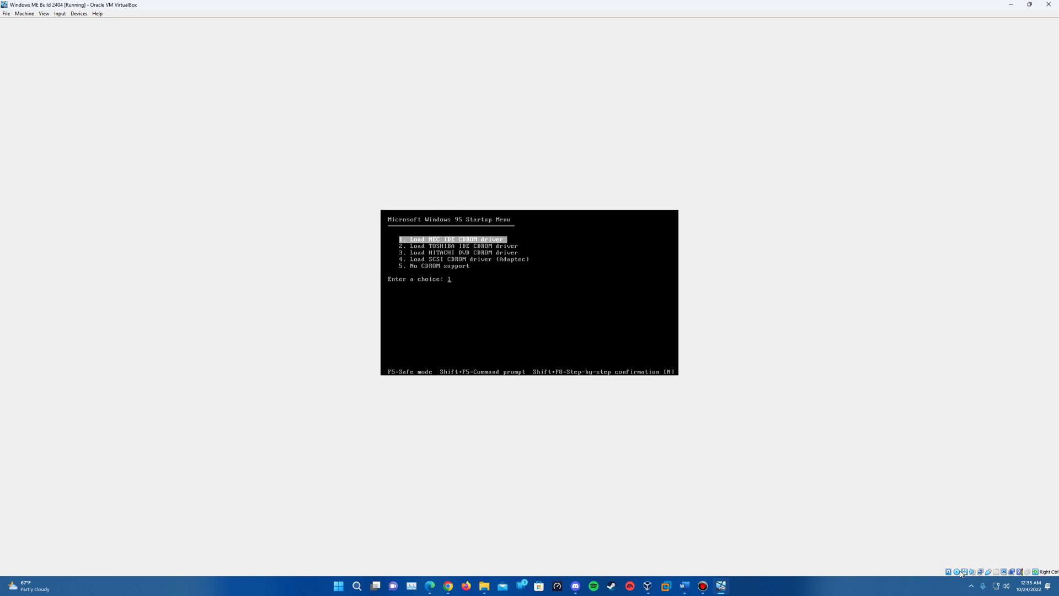
- Boot with the CD-ROM driver and format drive C: with no volume label
{"action": "key", "text": "Return"}
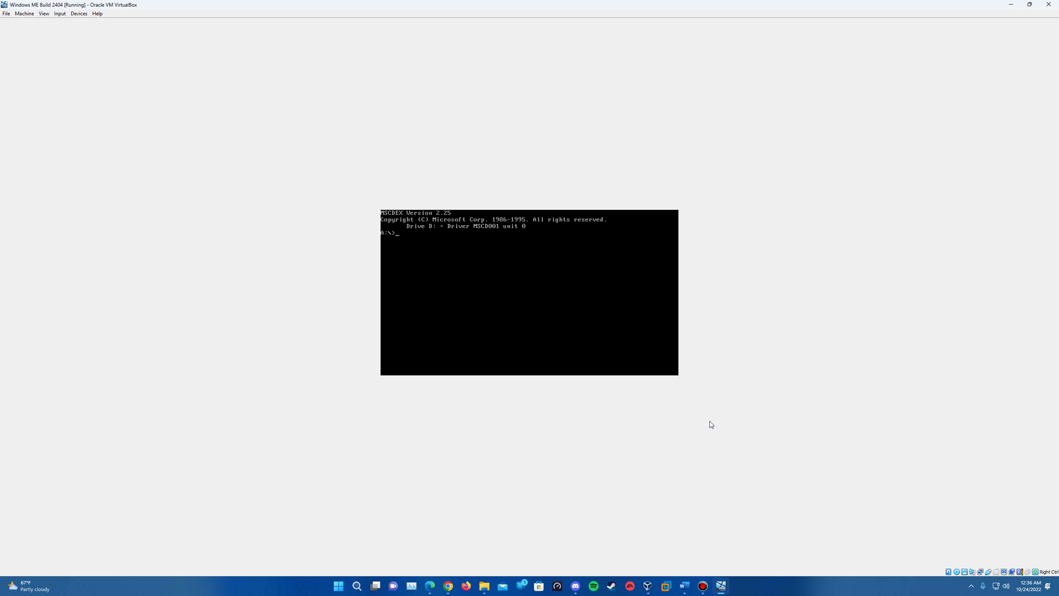
{"action": "type", "text": "format C:"}
{"action": "key", "text": "Return"}
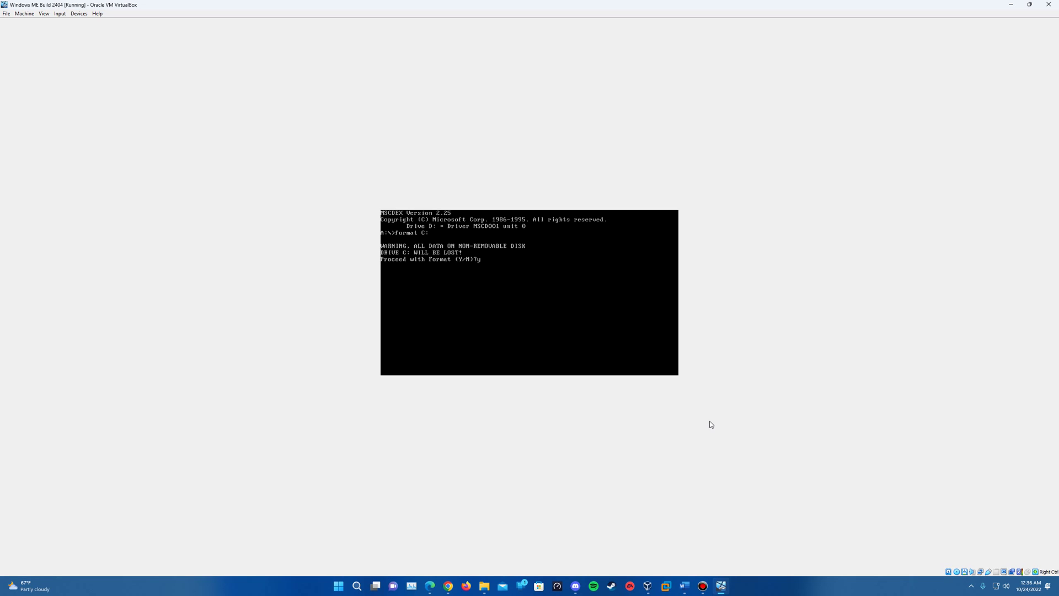
{"action": "key", "text": "Return"}
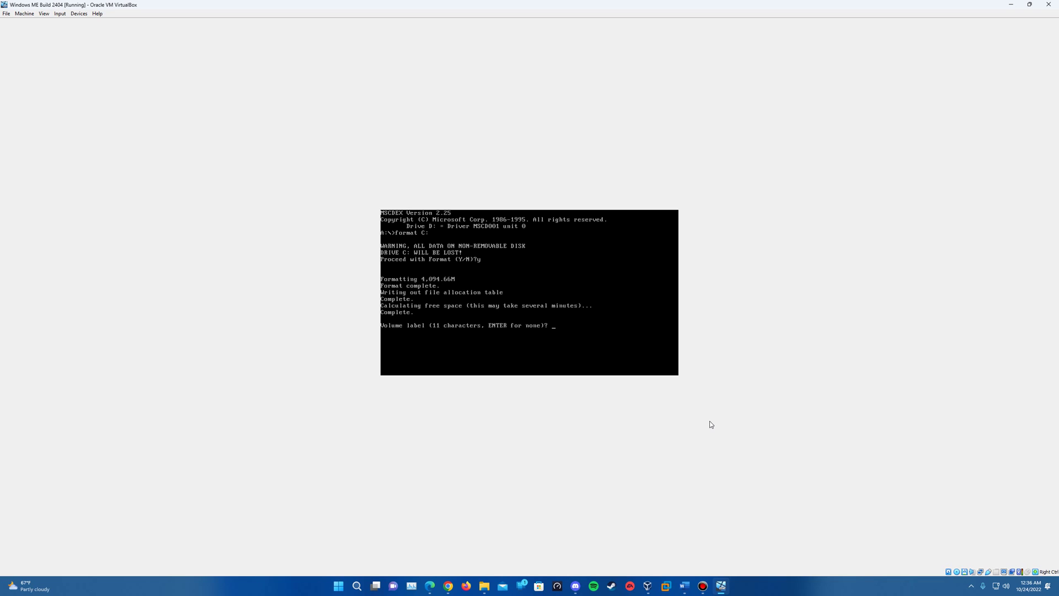
{"action": "key", "text": "Return"}
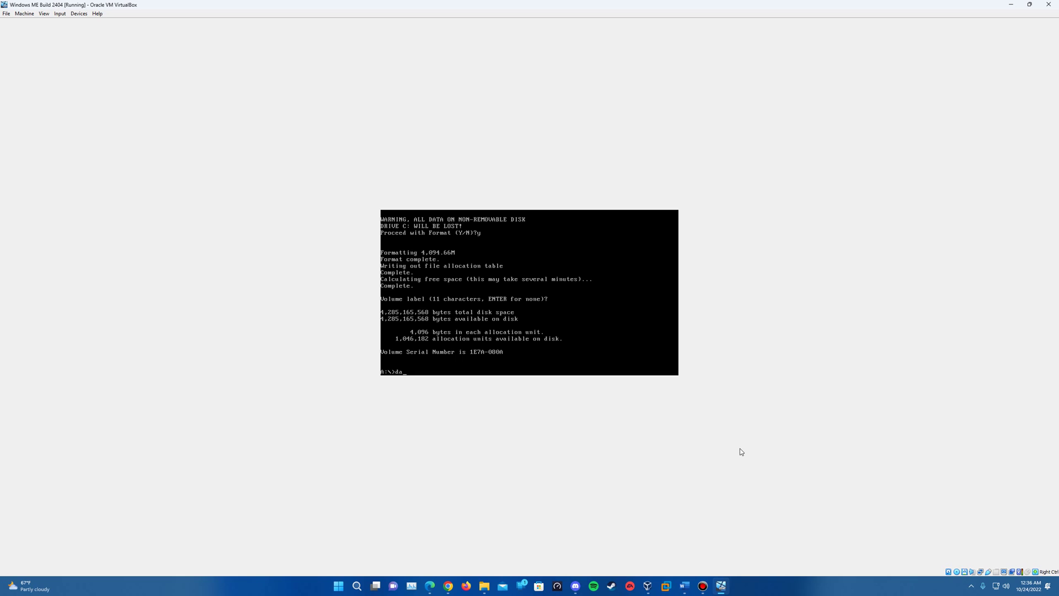
- Set the DOS date to 10-27-1999 and check it again
{"action": "key", "text": "Return"}
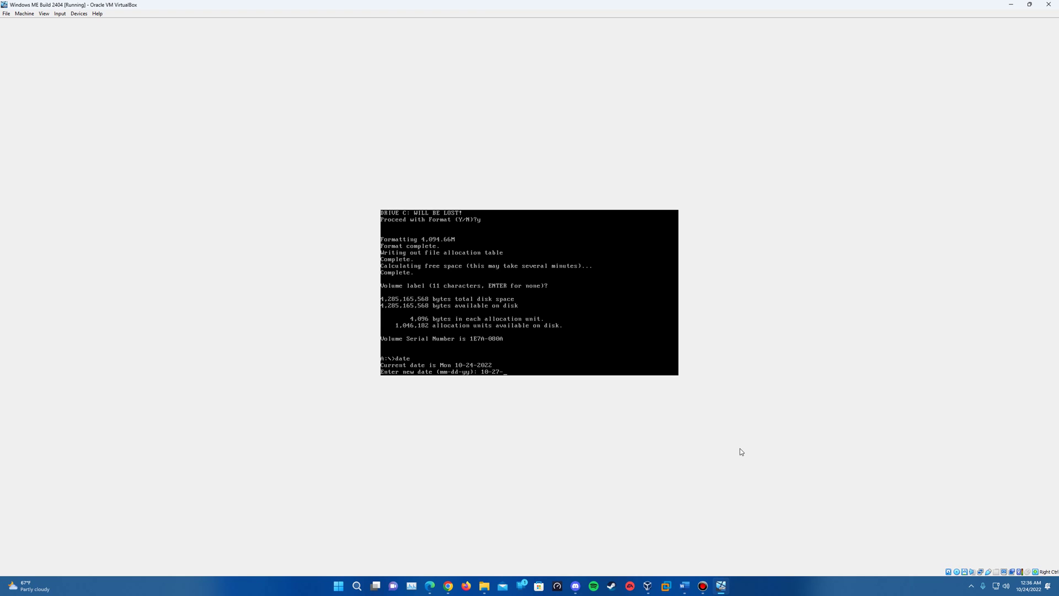
{"action": "type", "text": "999"}
{"action": "key", "text": "Return"}
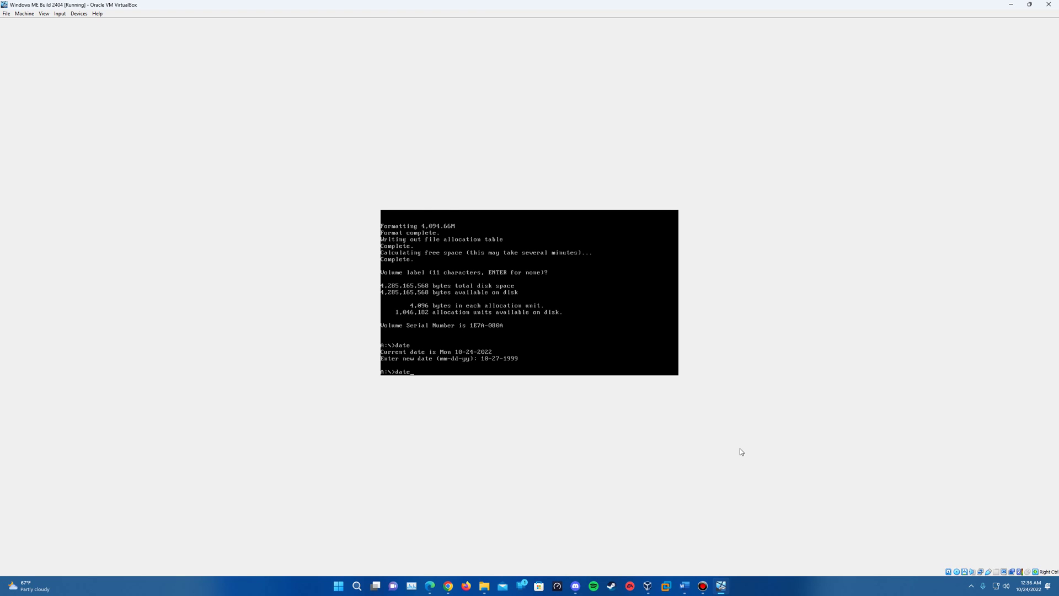
{"action": "key", "text": "Return"}
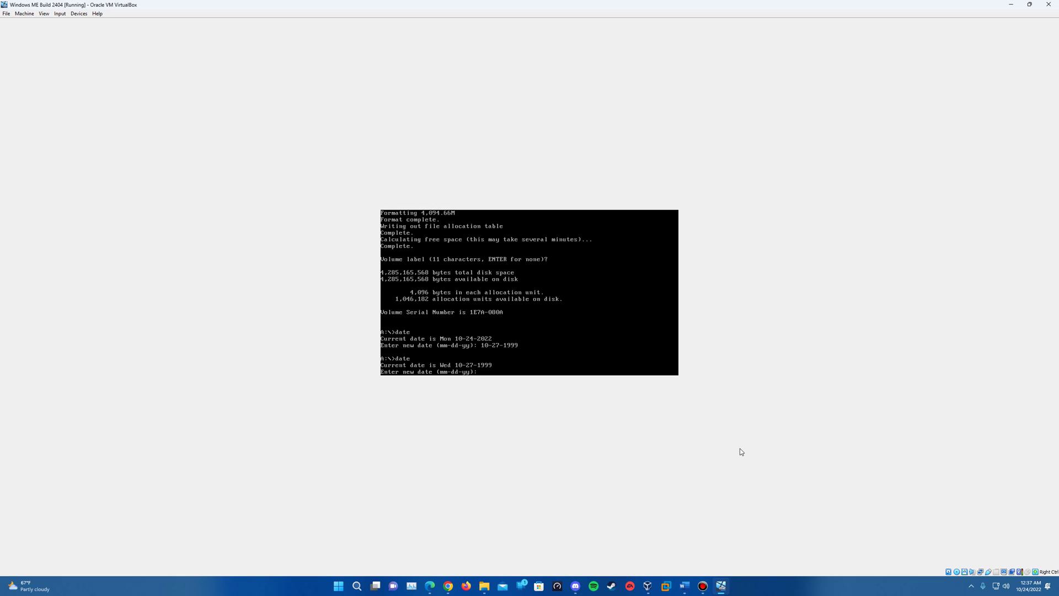
{"action": "key", "text": "Return"}
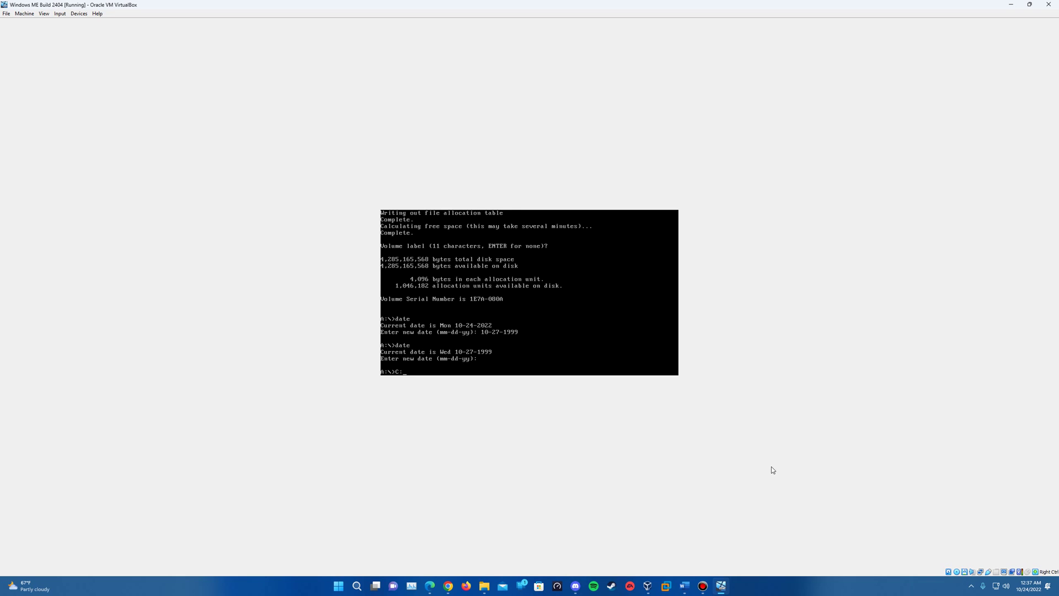
- List the CD contents on D:, then create and enter the C:\WIN9X folder
{"action": "key", "text": "Return"}
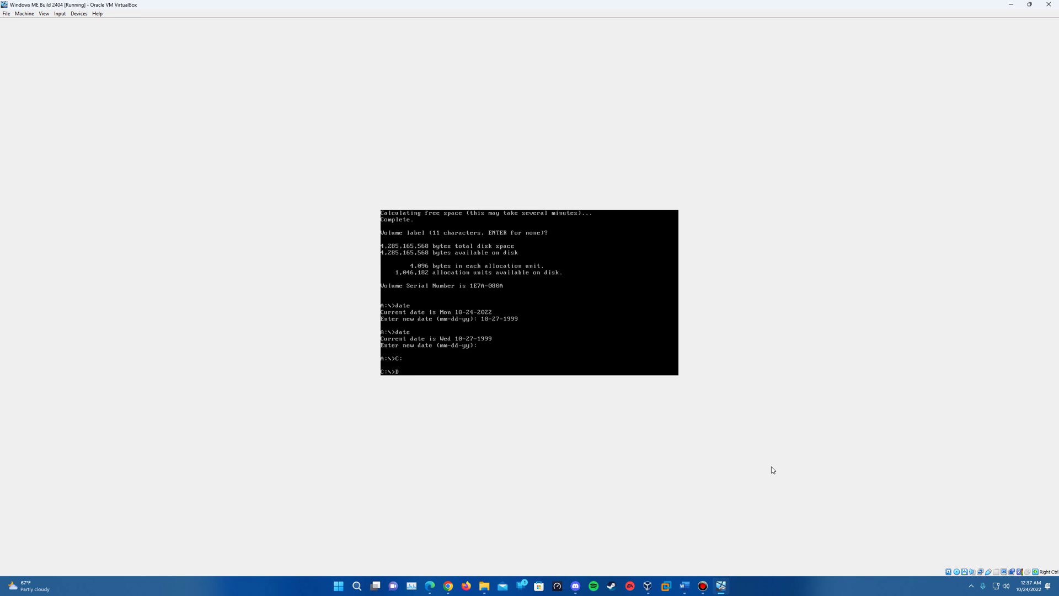
{"action": "key", "text": "Return"}
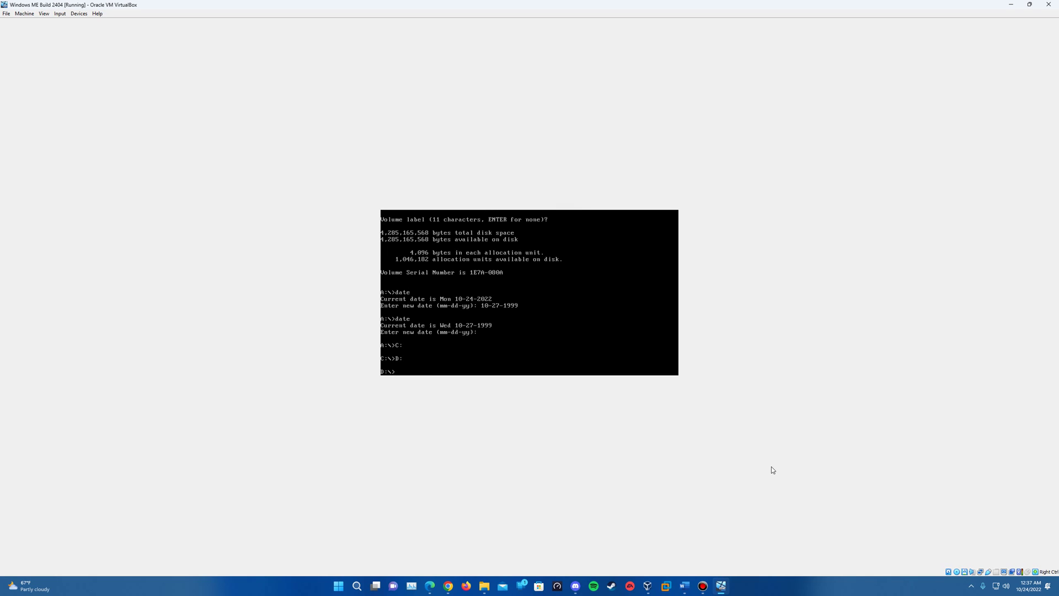
{"action": "key", "text": "Return"}
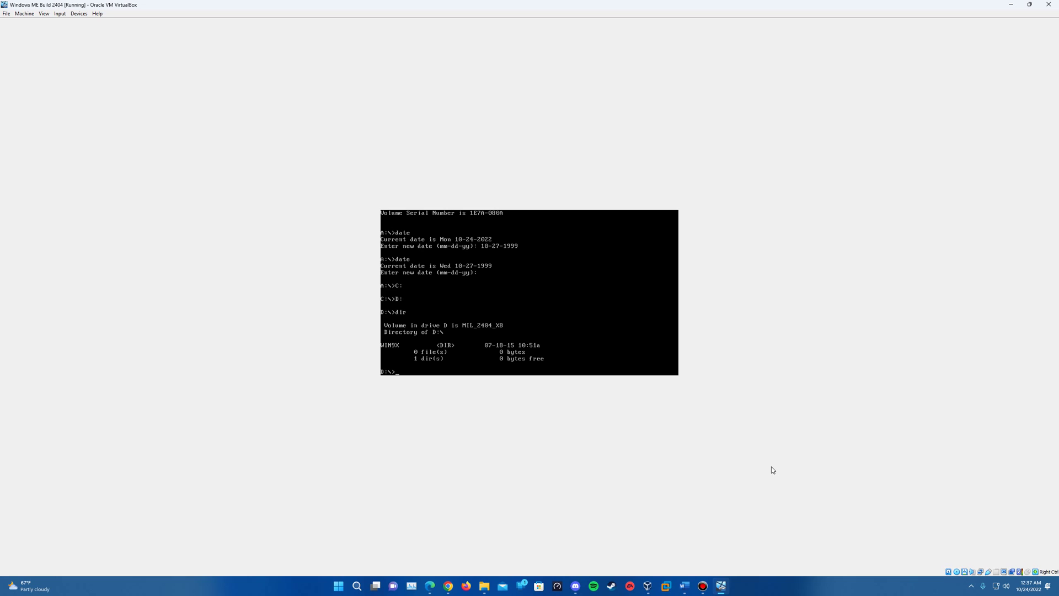
{"action": "key", "text": "Return"}
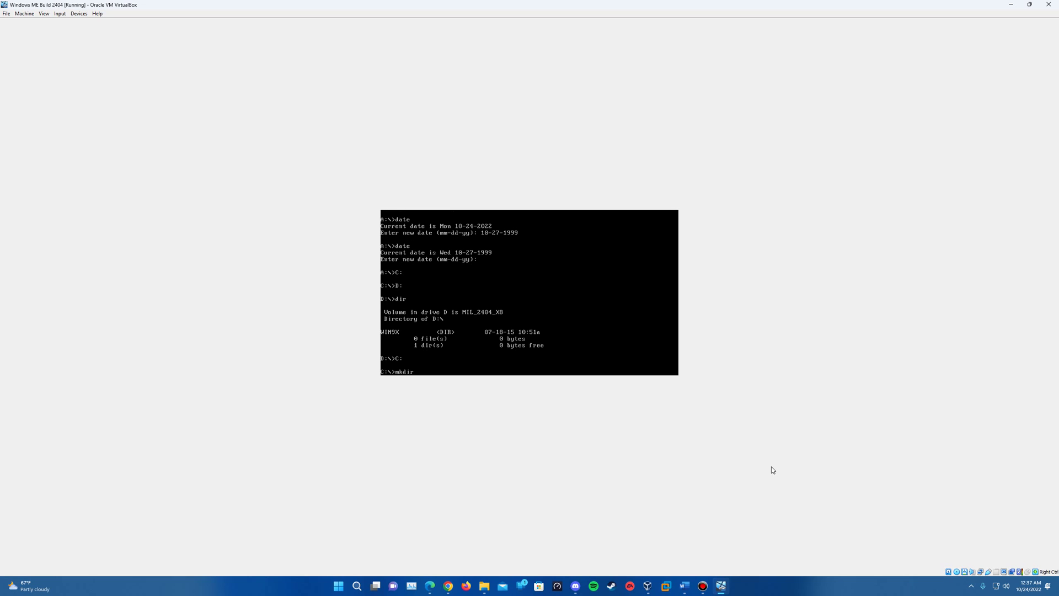
{"action": "type", "text": "WIN9X"}
{"action": "key", "text": "Return"}
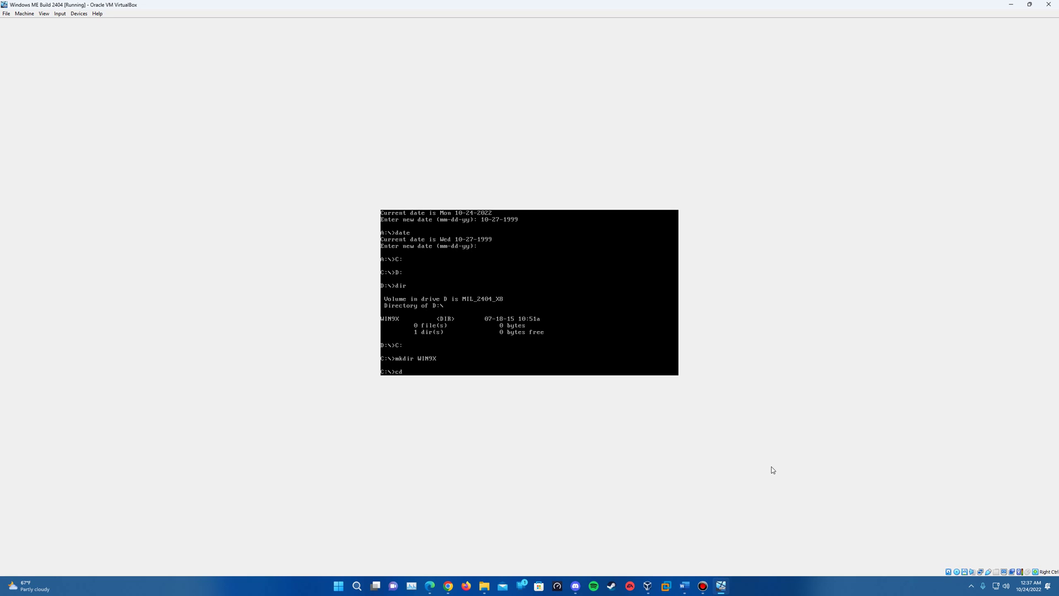
{"action": "type", "text": "WIN9X"}
{"action": "key", "text": "Return"}
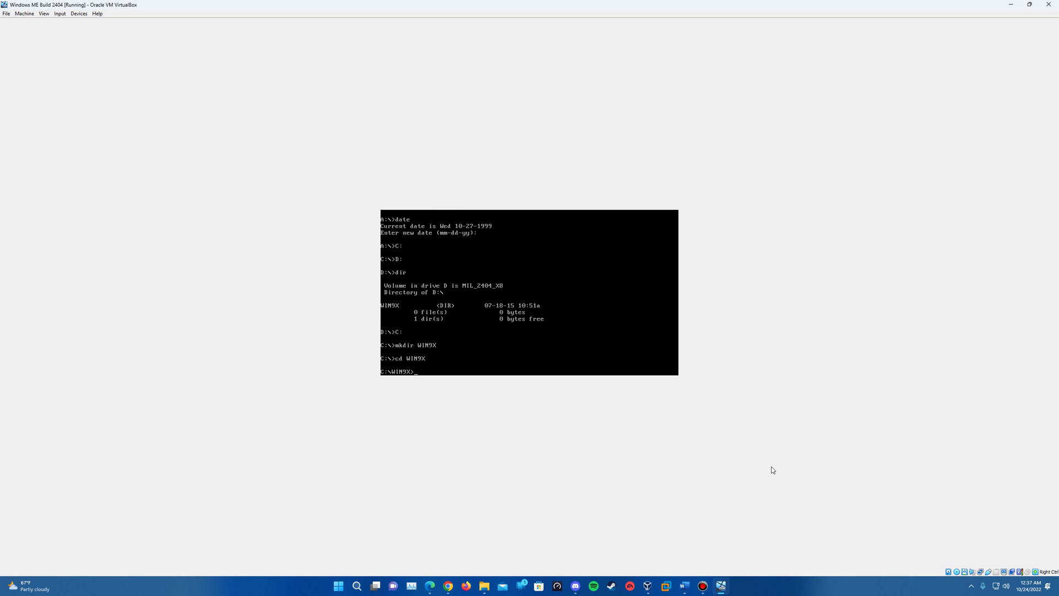
{"action": "type", "text": "copy D:\\W"}
{"action": "type", "text": "IN9"}
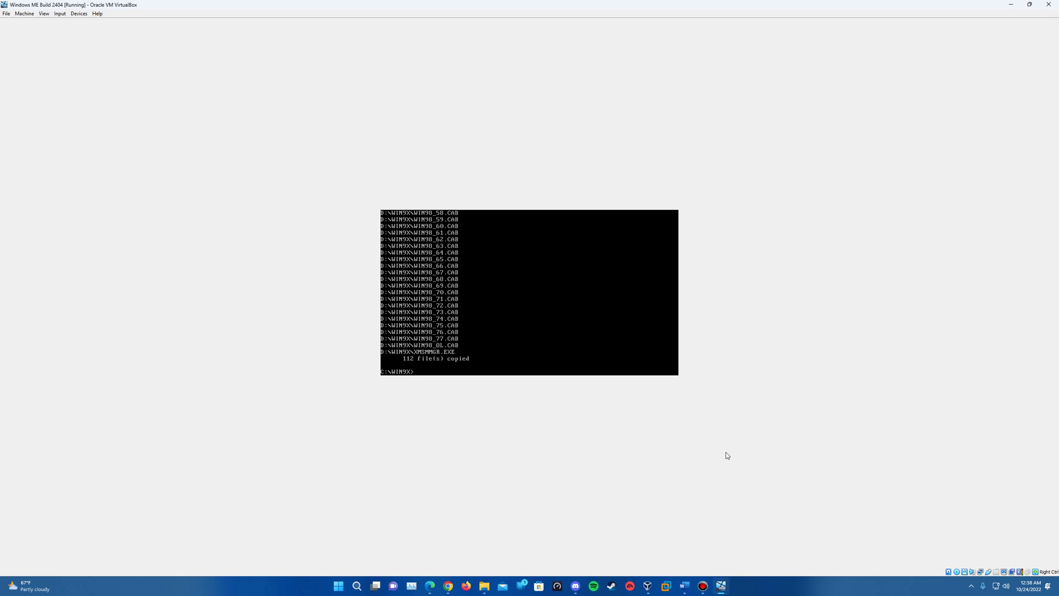
{"action": "type", "text": "setup"}
- Run setup past the system check and eject the floppy and CD images
{"action": "key", "text": "Return"}
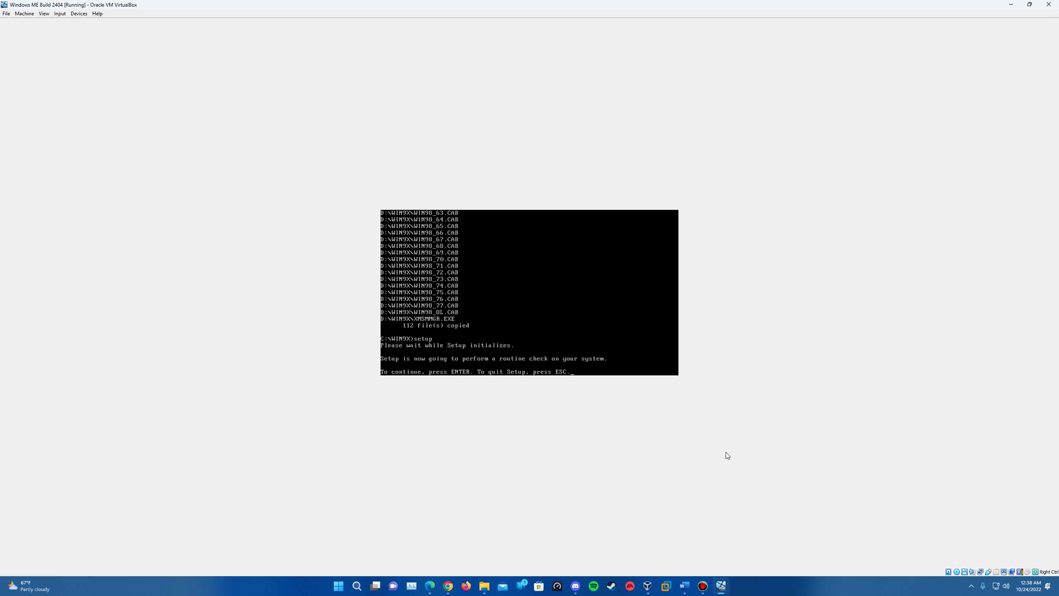
{"action": "key", "text": "Return"}
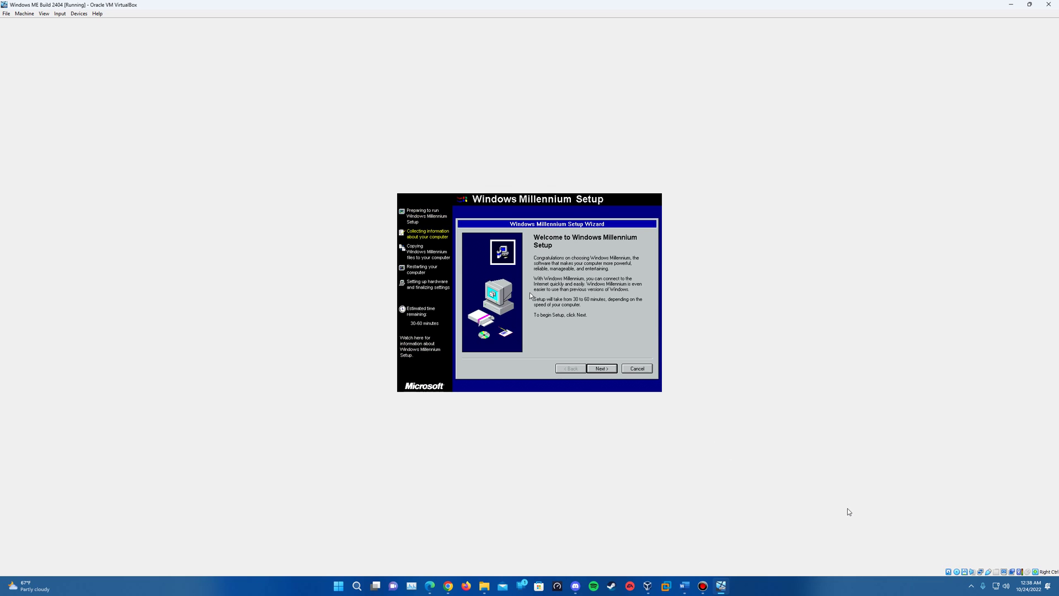
{"action": "right_click", "coordinate": [969, 574]}
{"action": "left_click", "coordinate": [970, 568]}
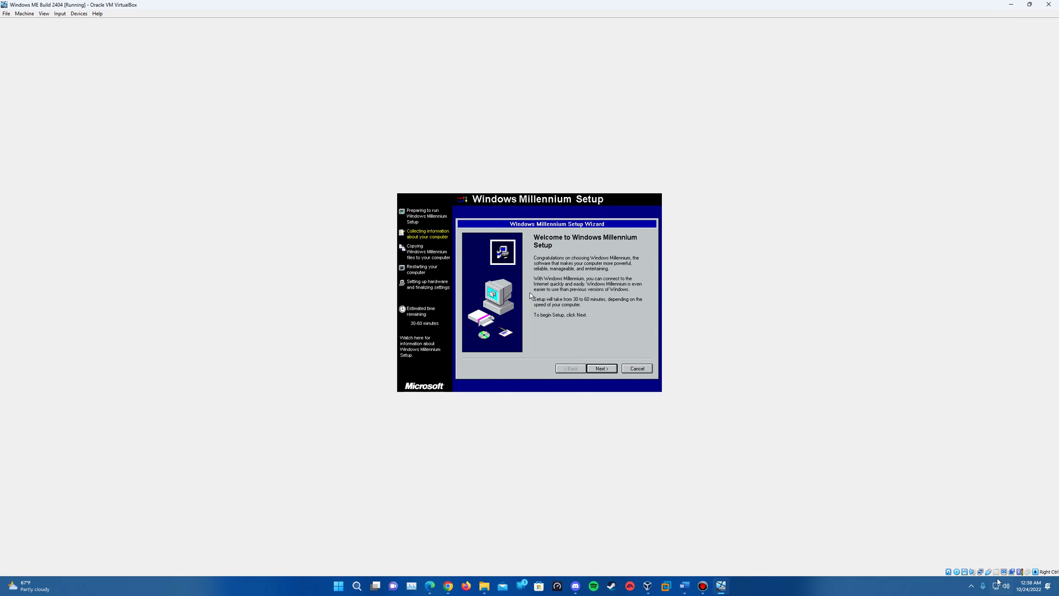
{"action": "right_click", "coordinate": [958, 574]}
{"action": "left_click", "coordinate": [963, 570]}
- Accept the license, enter the product key, and keep C:\WINDOWS as the install folder
{"action": "left_click", "coordinate": [604, 368]}
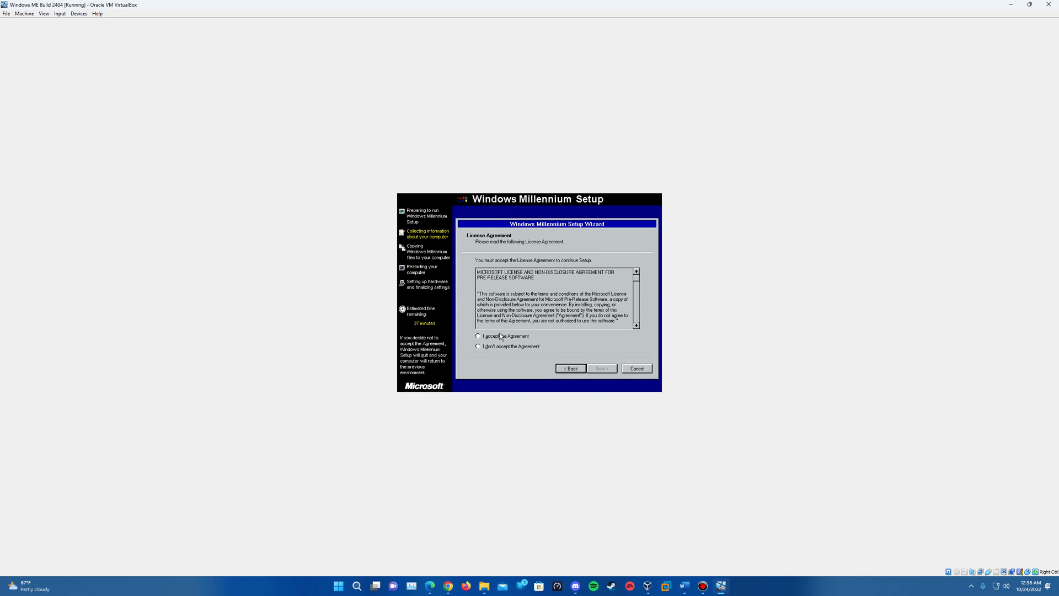
{"action": "left_click", "coordinate": [498, 335]}
{"action": "left_click", "coordinate": [603, 368]}
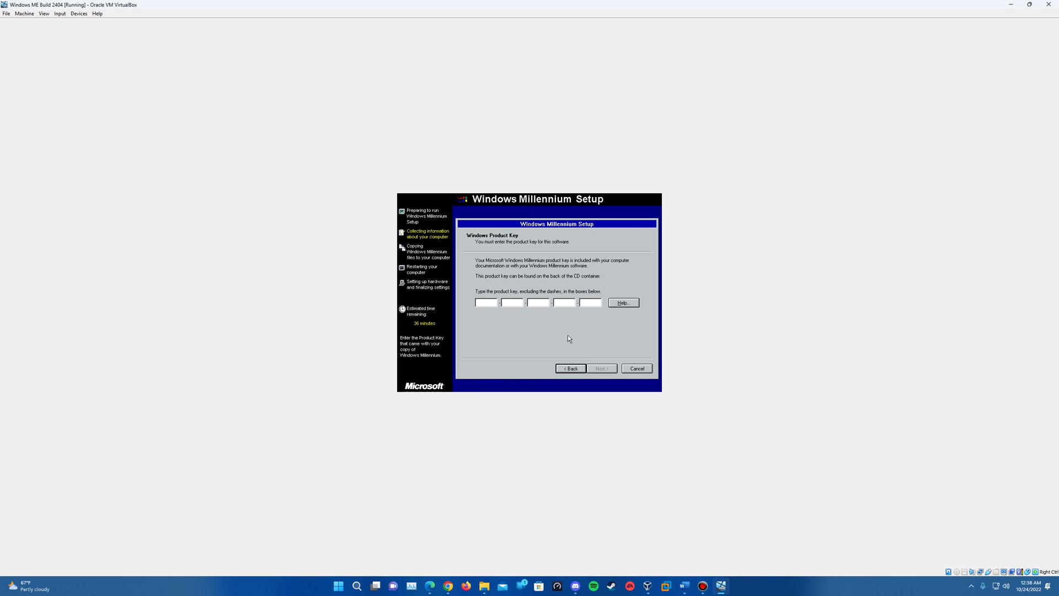
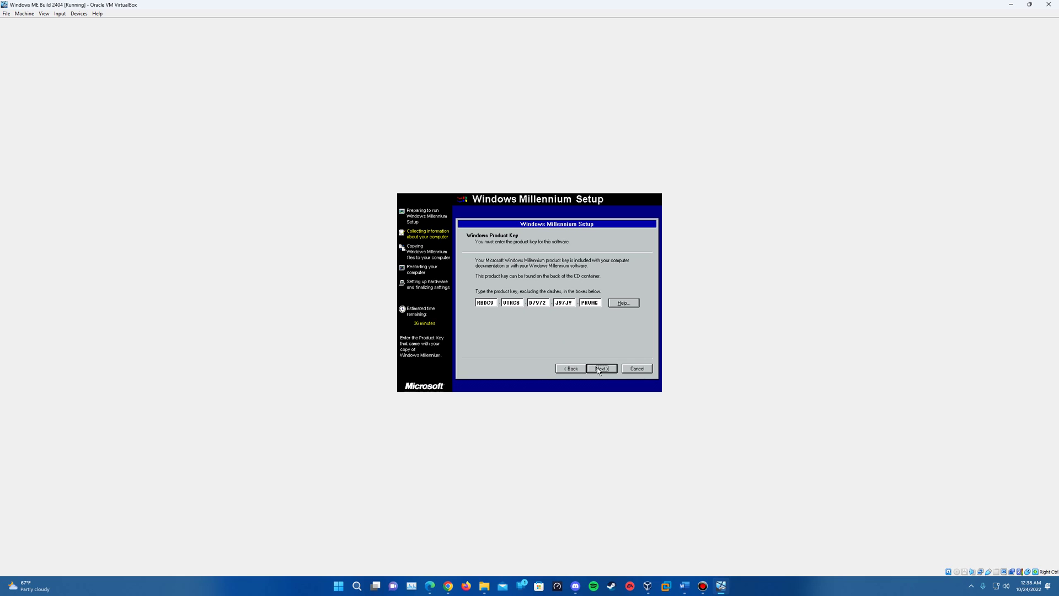
{"action": "left_click", "coordinate": [601, 369]}
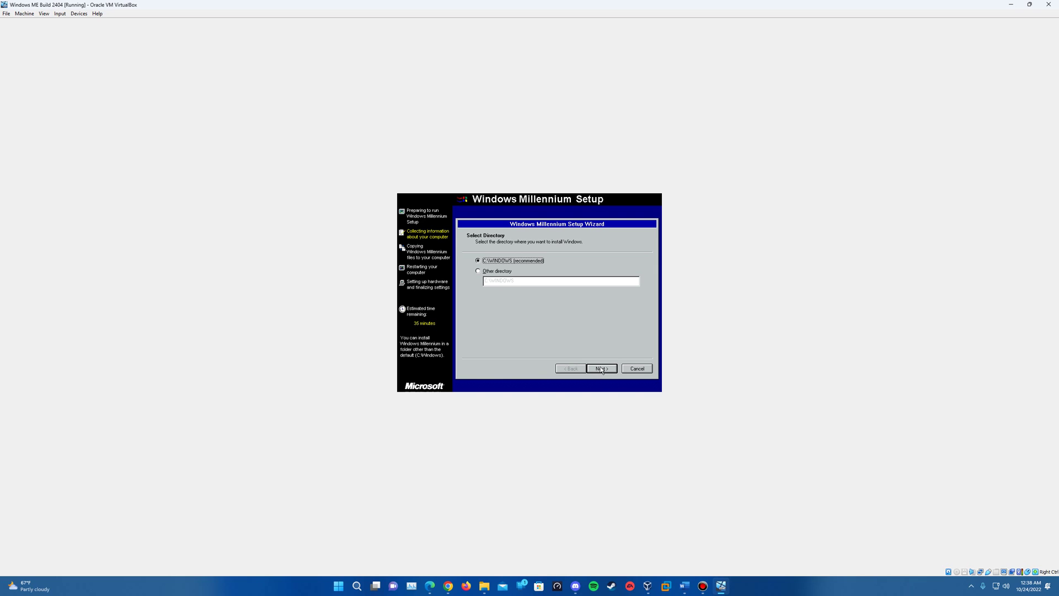
{"action": "left_click", "coordinate": [602, 369]}
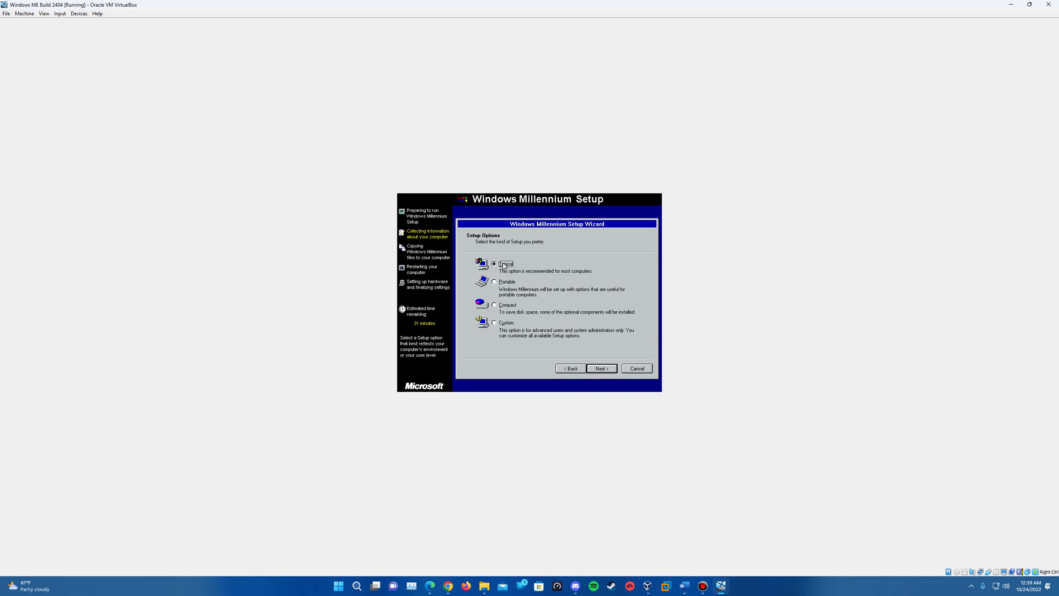
- Choose Typical setup, enter the user information, and keep the most common components
{"action": "left_click", "coordinate": [599, 369]}
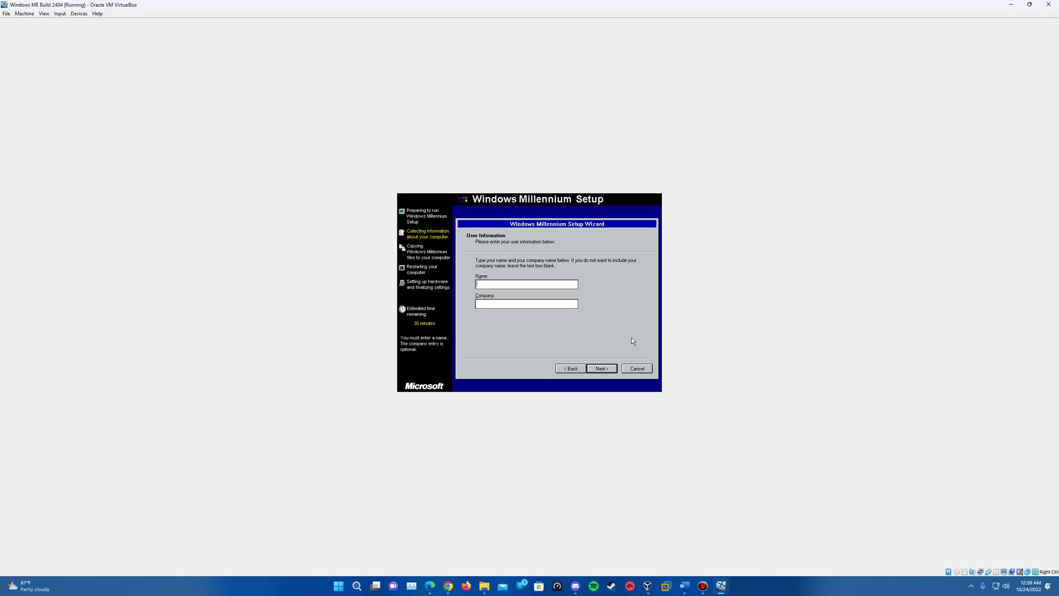
{"action": "type", "text": "Epen"}
{"action": "left_click", "coordinate": [601, 370]}
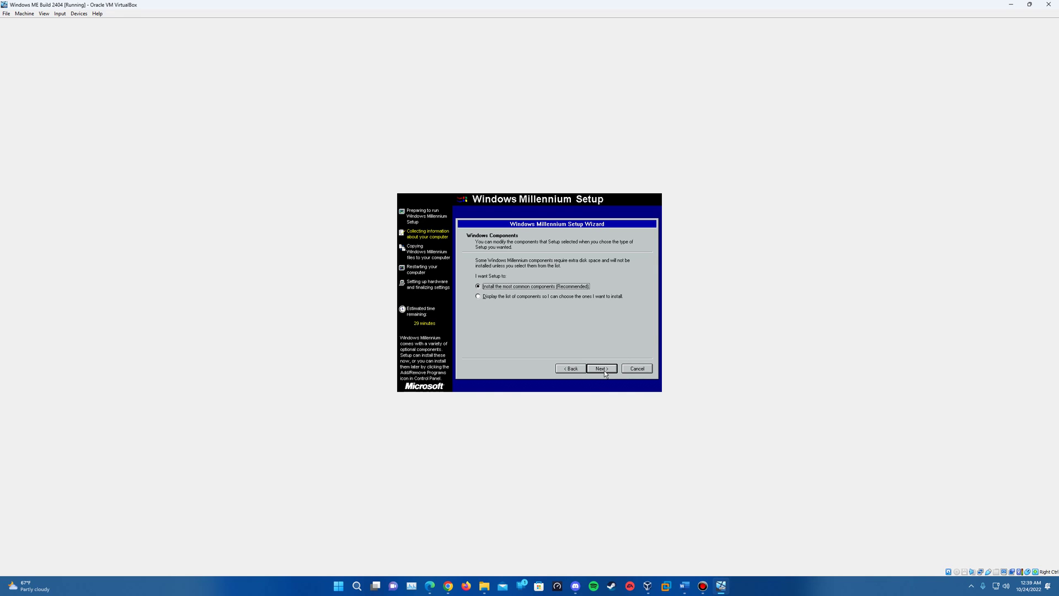
{"action": "left_click", "coordinate": [602, 369]}
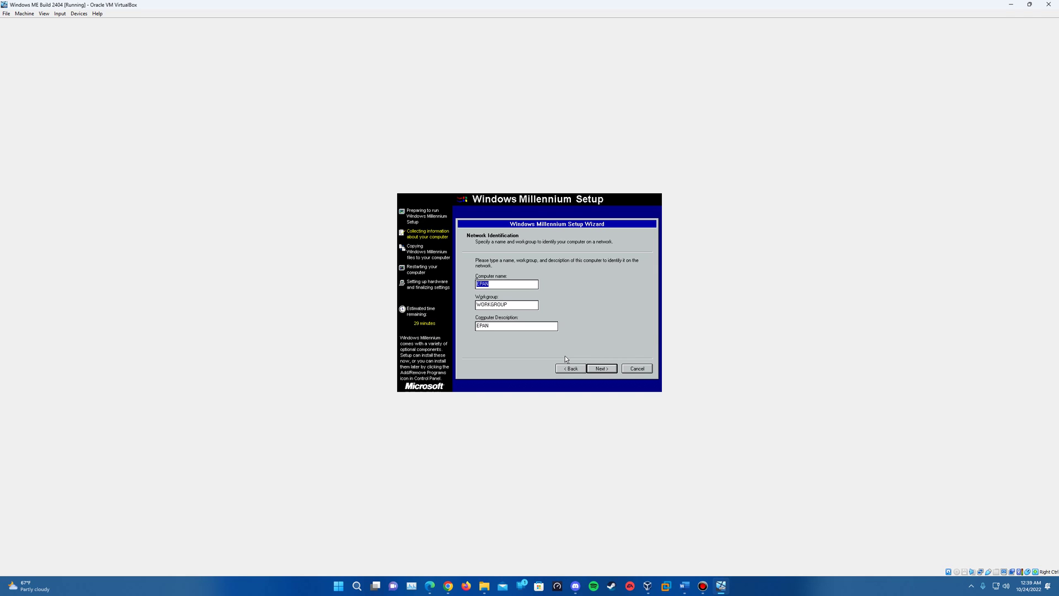
{"action": "type", "text": "WinME-240"}
{"action": "type", "text": "4"}
- Name the computer WinME-2404 with a blank description and choose Central Time
{"action": "key", "text": "Tab"}
{"action": "key", "text": "Tab"}
{"action": "key", "text": "BackSpace"}
{"action": "left_click", "coordinate": [602, 369]}
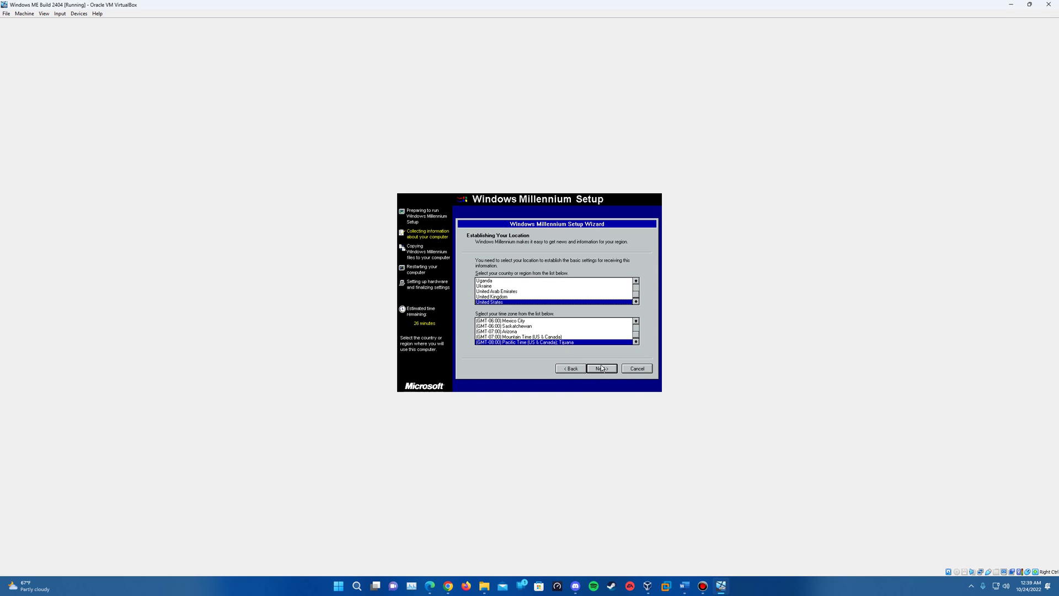
{"action": "left_click", "coordinate": [636, 321]}
{"action": "left_click", "coordinate": [547, 331]}
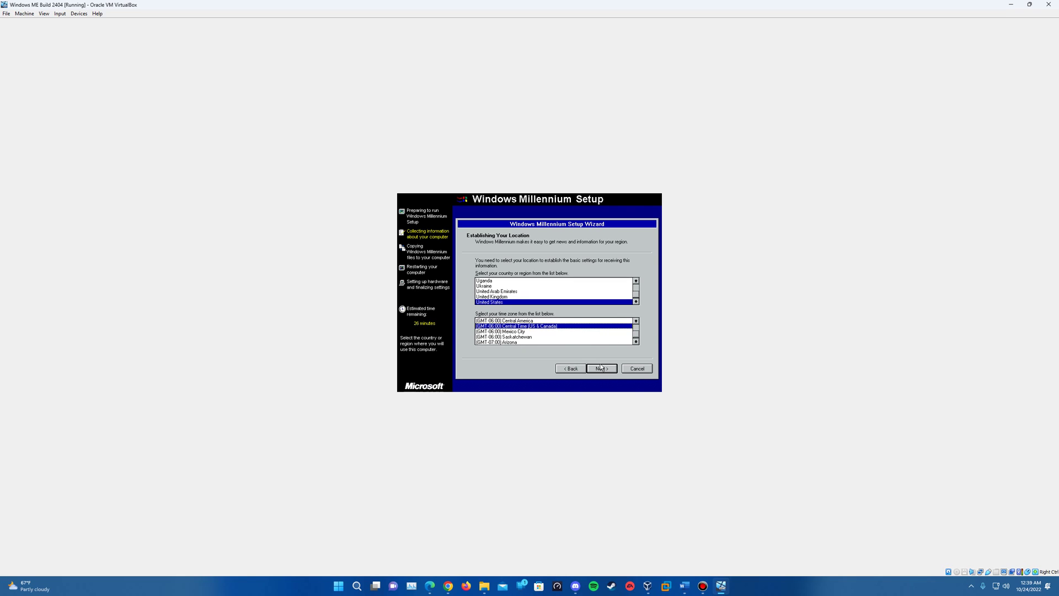
- Confirm the time zone, make the startup disk, and begin copying the Windows files
{"action": "left_click", "coordinate": [602, 370]}
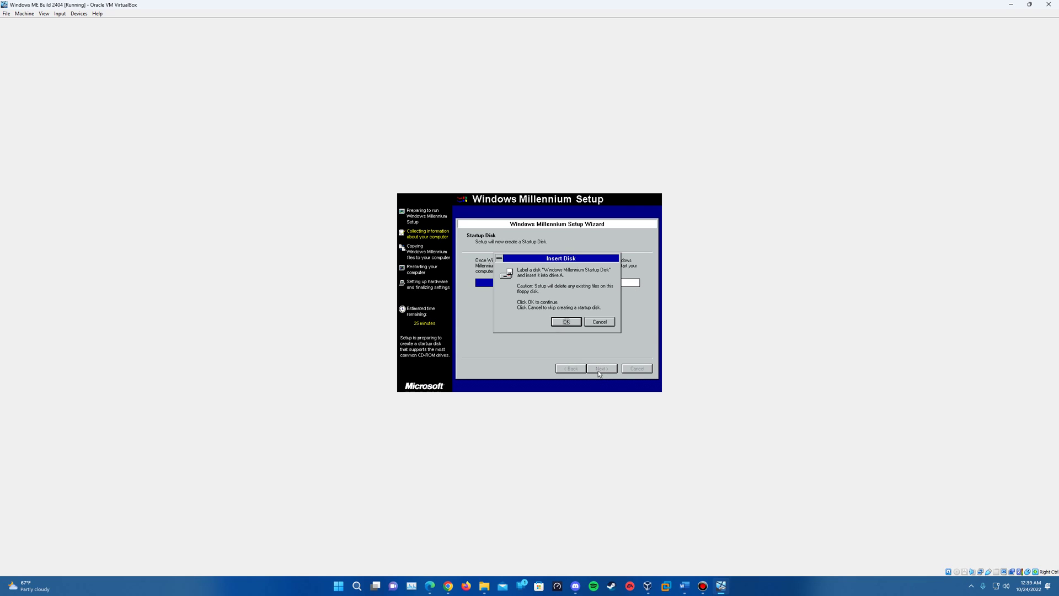
{"action": "left_click", "coordinate": [601, 322]}
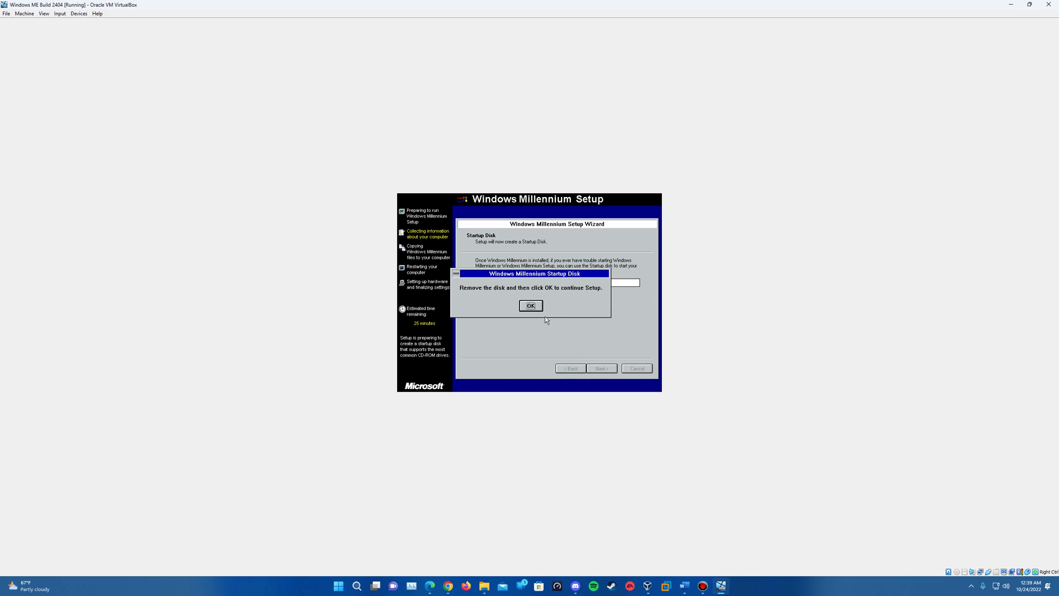
{"action": "left_click", "coordinate": [532, 306]}
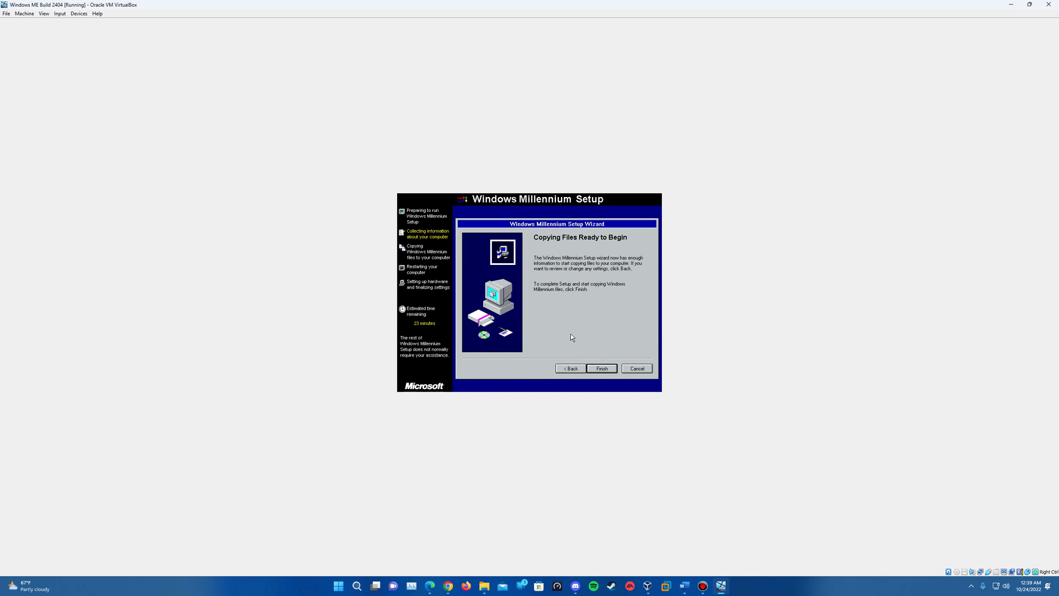
{"action": "left_click", "coordinate": [601, 368]}
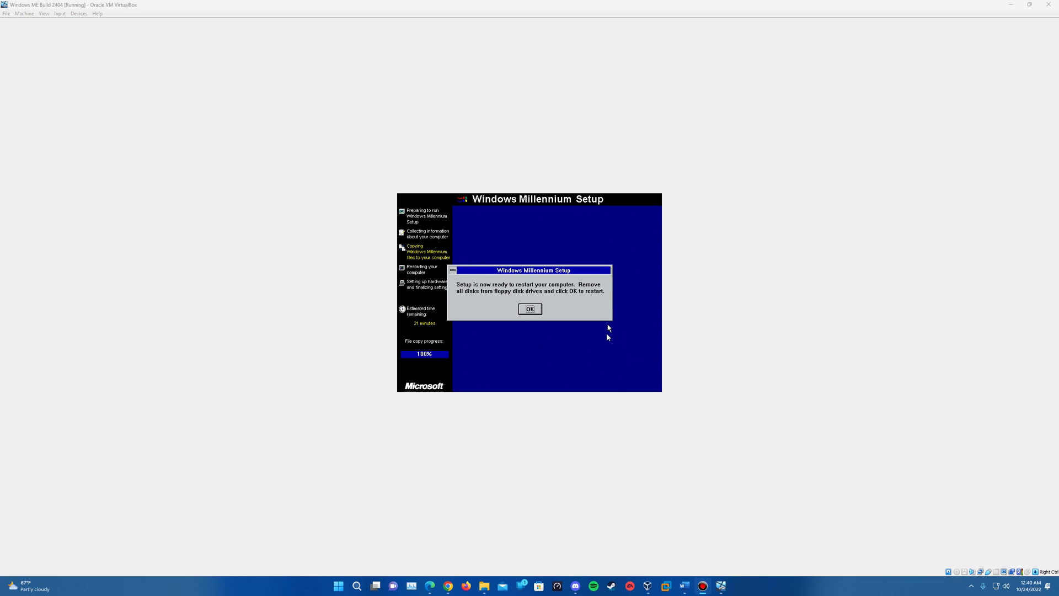
- Confirm both restart prompts and choose Restart Now to reboot the guest into hardware setup
{"action": "left_click", "coordinate": [530, 309]}
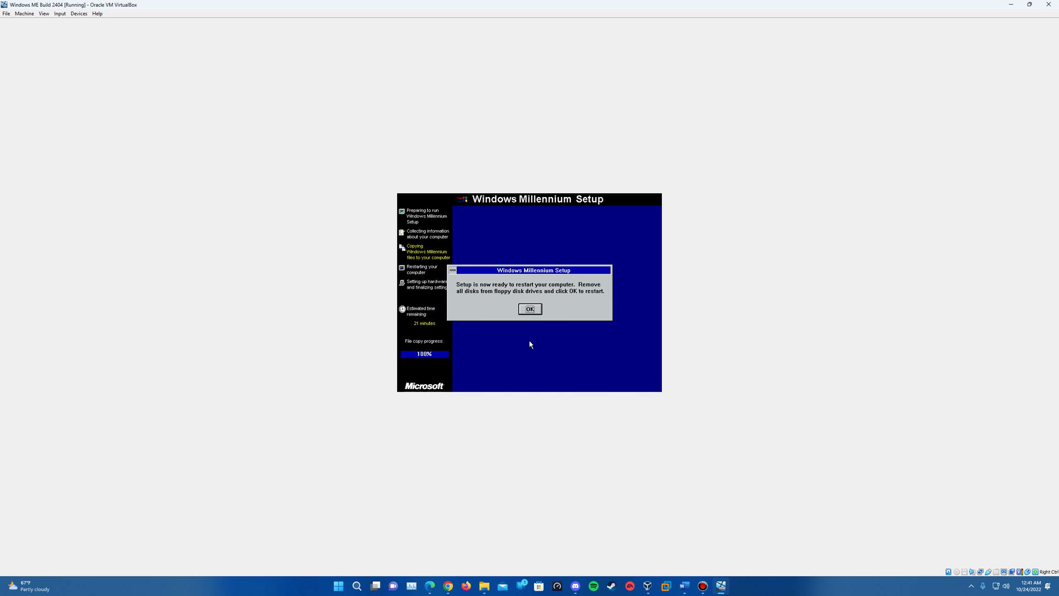
{"action": "left_click", "coordinate": [533, 312]}
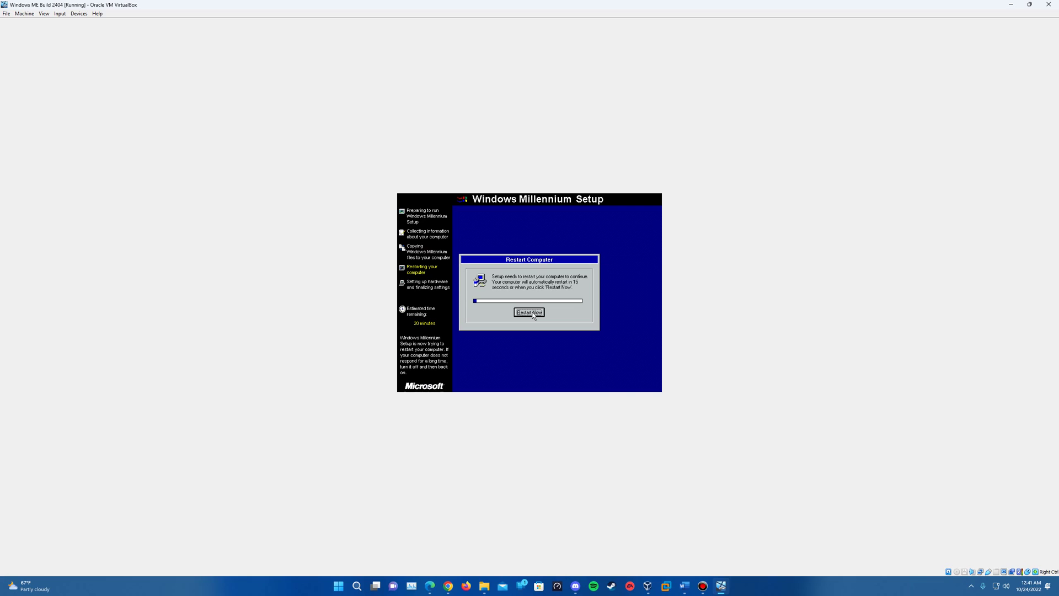
{"action": "left_click", "coordinate": [530, 312]}
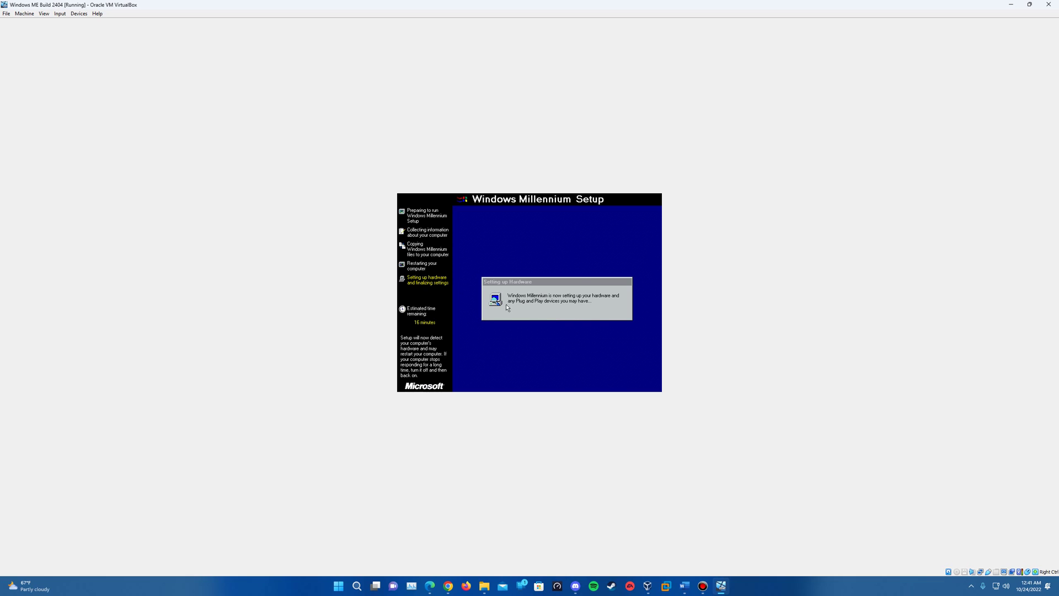
- Focus the Setting up Hardware window and wait for the Restart Computer countdown
{"action": "left_click", "coordinate": [538, 290]}
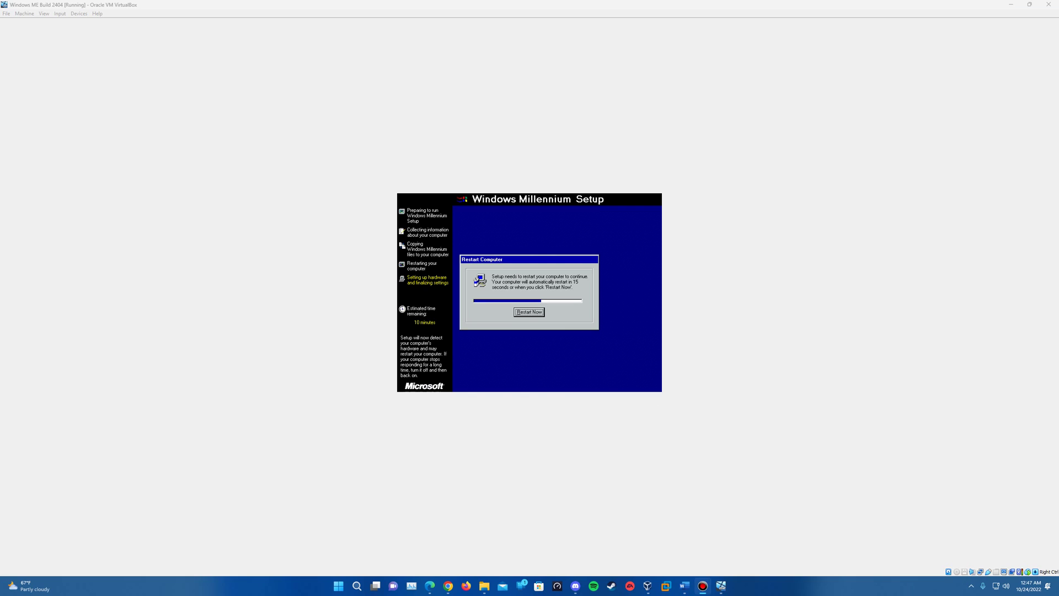
- Toggle Mouse Integration from the Input menu and let setup reach the next restart countdown
{"action": "left_click", "coordinate": [60, 13]}
{"action": "left_click", "coordinate": [82, 37]}
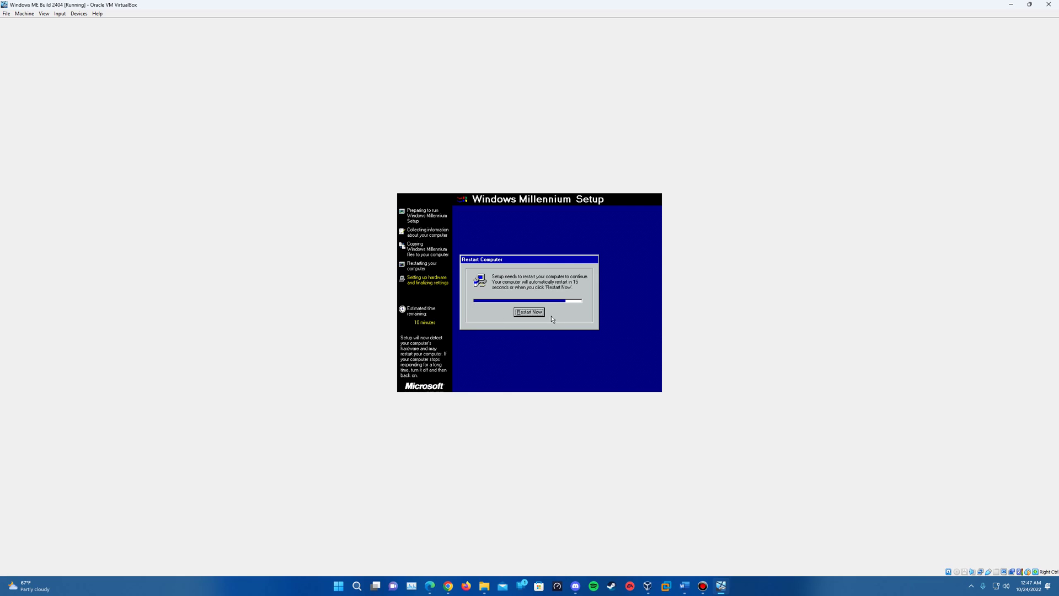
{"action": "left_click", "coordinate": [528, 312]}
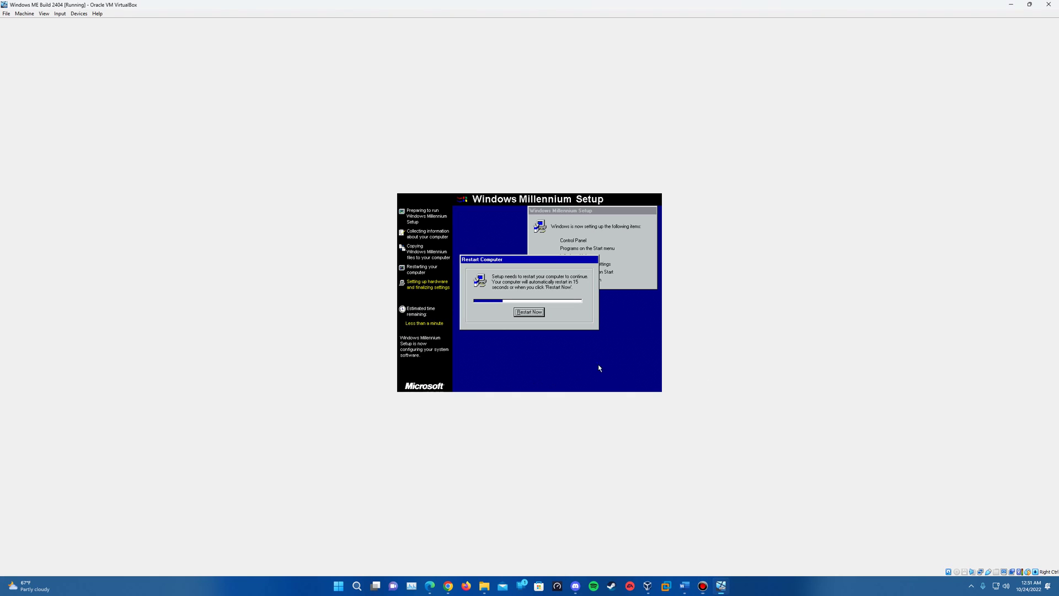
- Restart now and wait for the Enter Network Password prompt to appear
{"action": "left_click", "coordinate": [529, 314]}
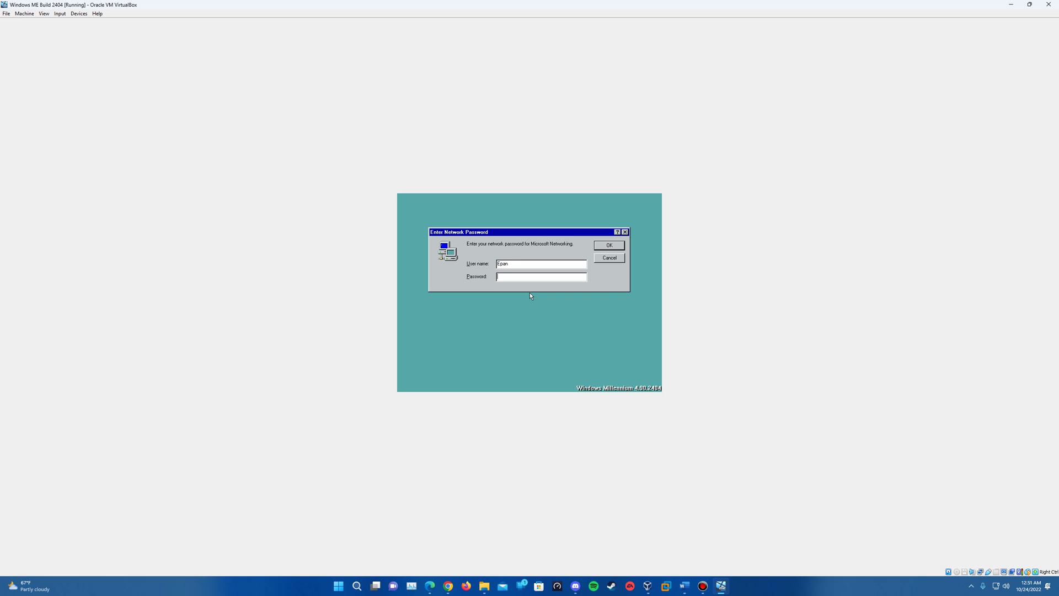
- Accept the Enter Network Password prompt with OK and wait for the Windows ME desktop
{"action": "left_click", "coordinate": [607, 246]}
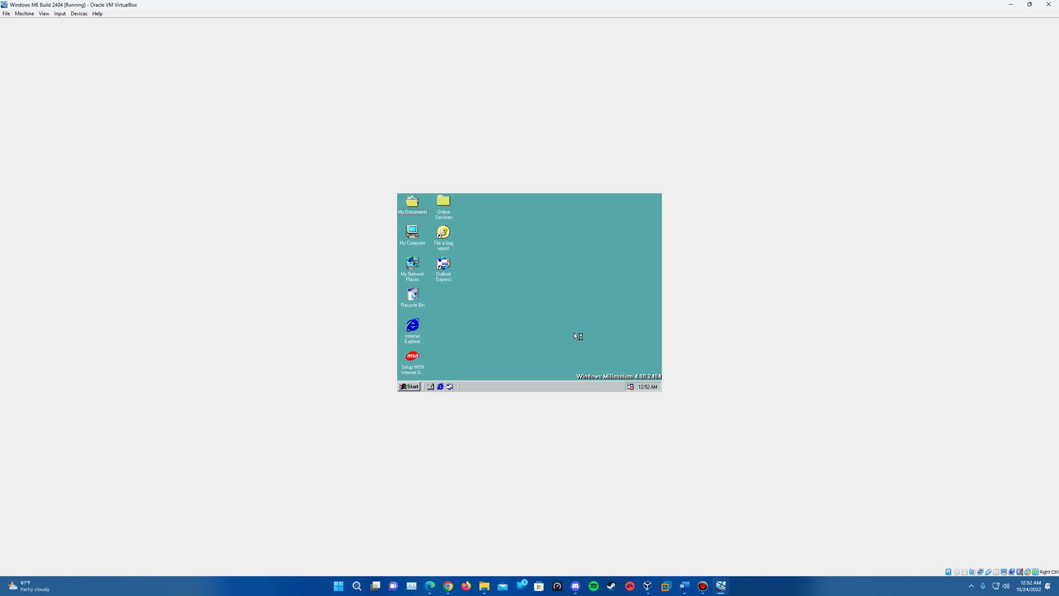
- Launch Control Panel from Start > Settings and maximize its window
{"action": "left_click", "coordinate": [412, 387]}
{"action": "mouse_move", "coordinate": [433, 304]}
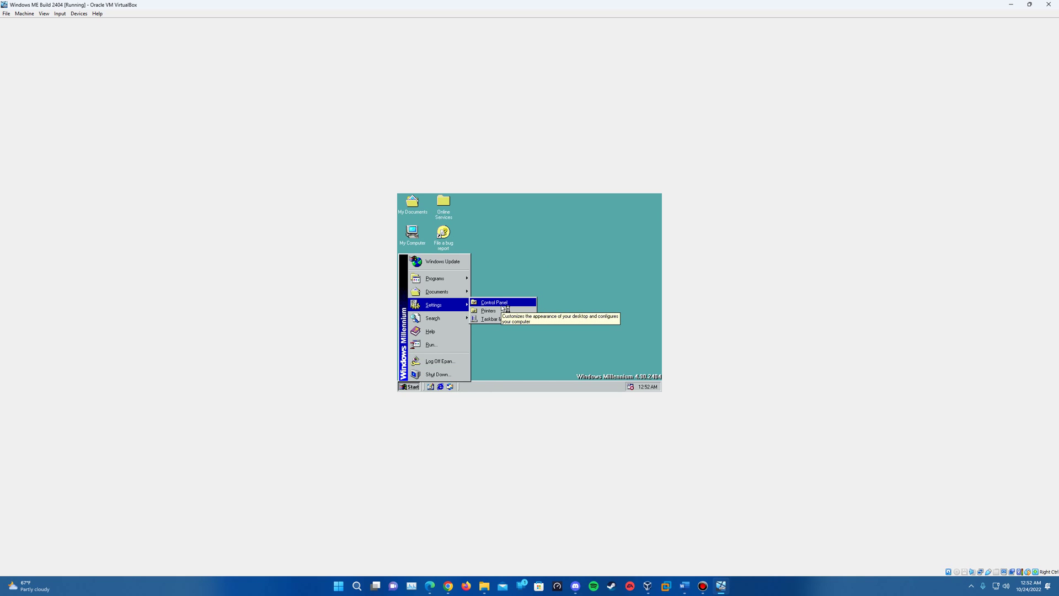
{"action": "left_click", "coordinate": [506, 308]}
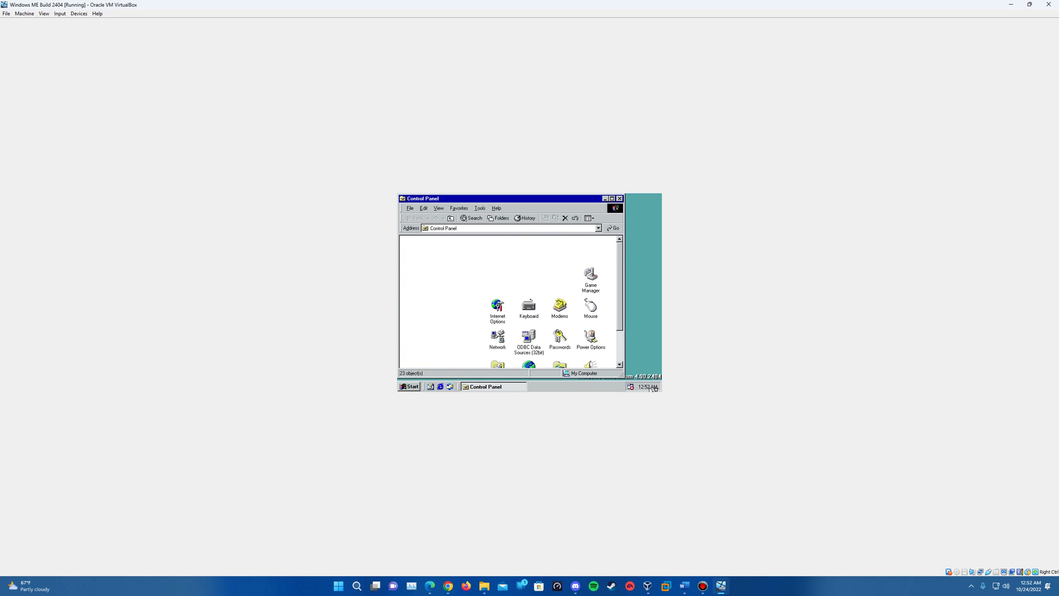
{"action": "left_click", "coordinate": [573, 386]}
{"action": "mouse_move", "coordinate": [647, 386]}
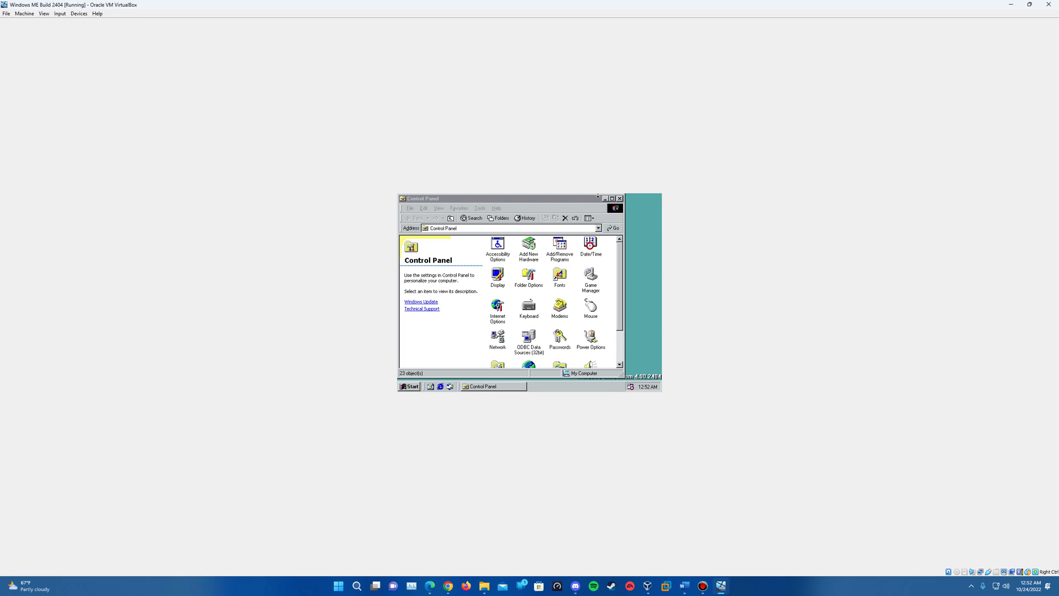
{"action": "left_click", "coordinate": [613, 199]}
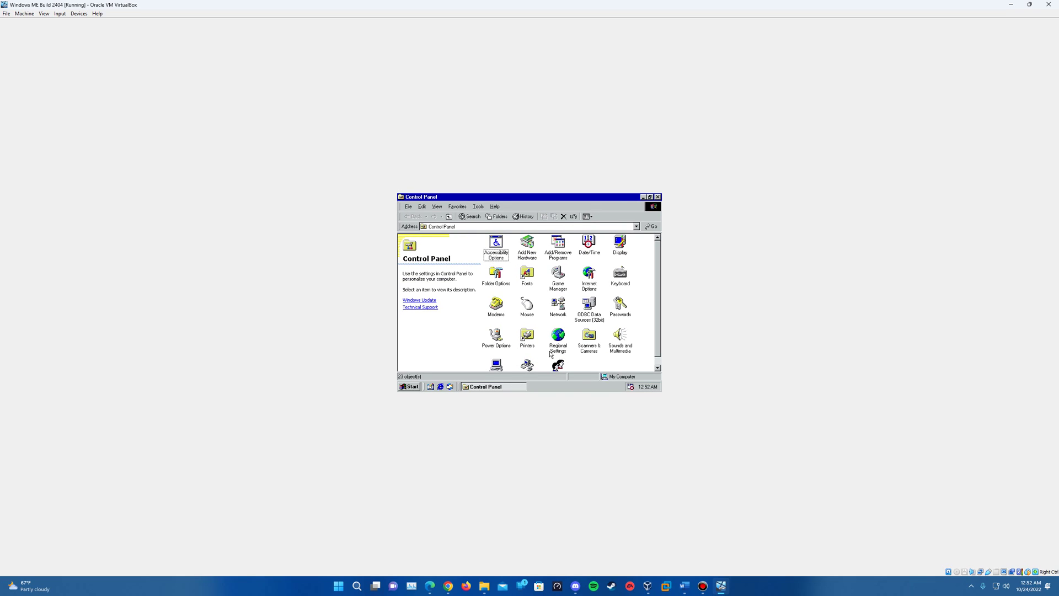
- Open Sounds and Multimedia and play the Exclamation event sound
{"action": "double_click", "coordinate": [628, 352]}
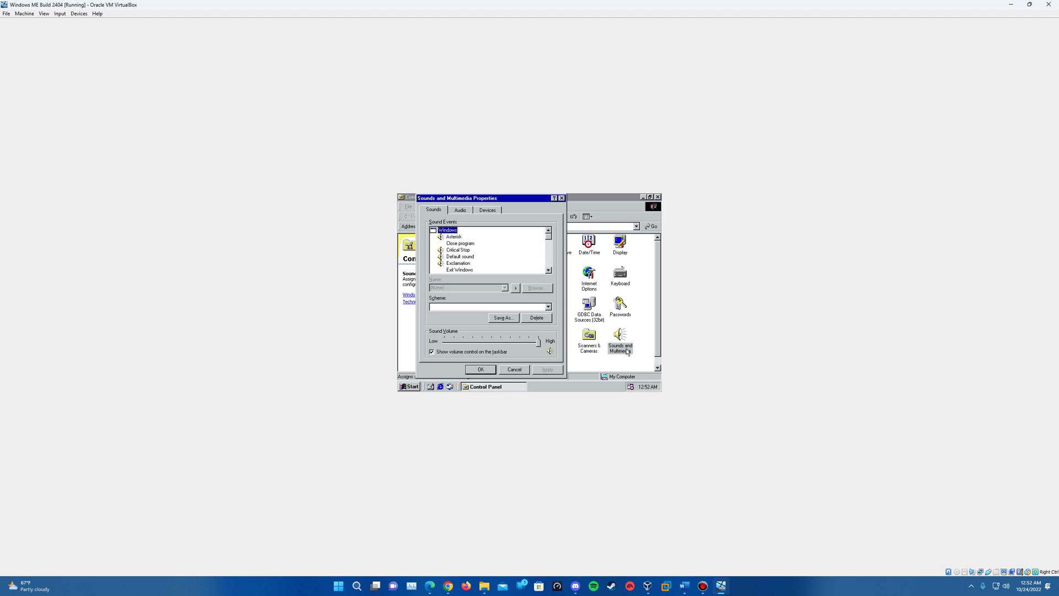
{"action": "left_click", "coordinate": [459, 263]}
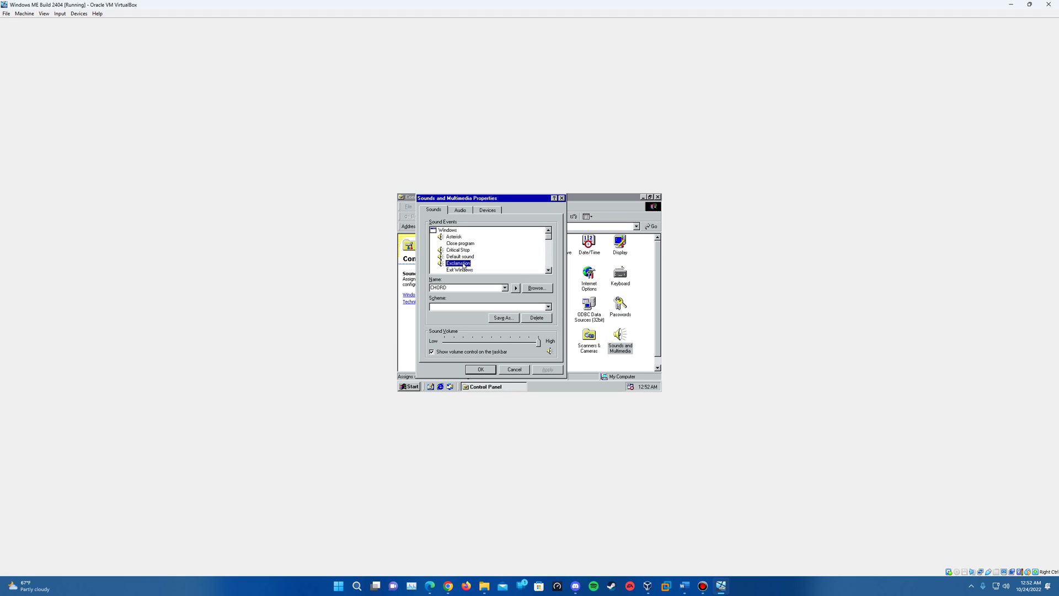
{"action": "left_click", "coordinate": [516, 288]}
- Check the playback volume mixer and recording level controls on the Audio tab
{"action": "left_click", "coordinate": [461, 209]}
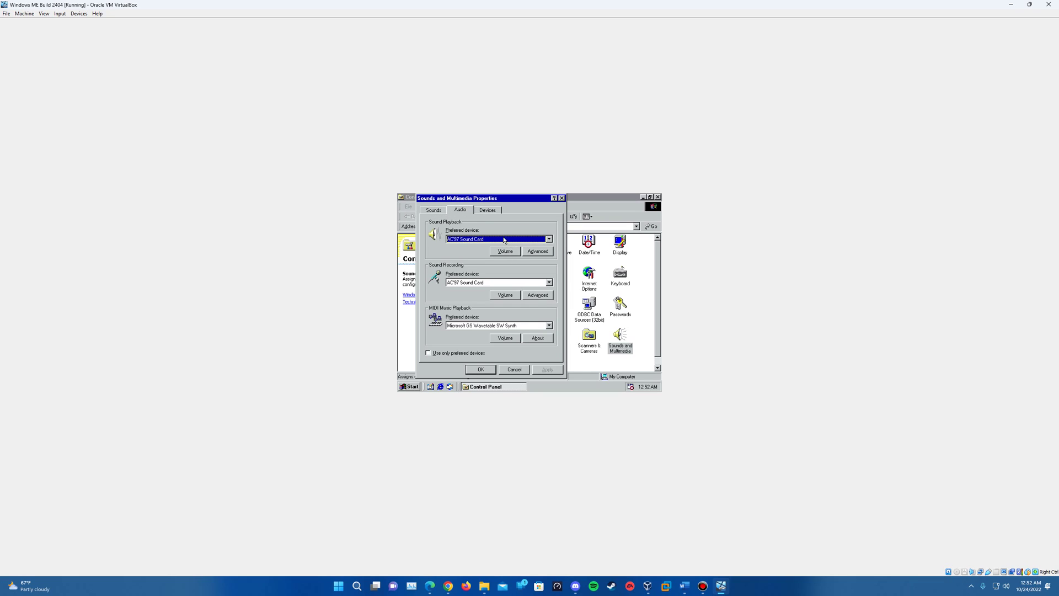
{"action": "left_click", "coordinate": [510, 252]}
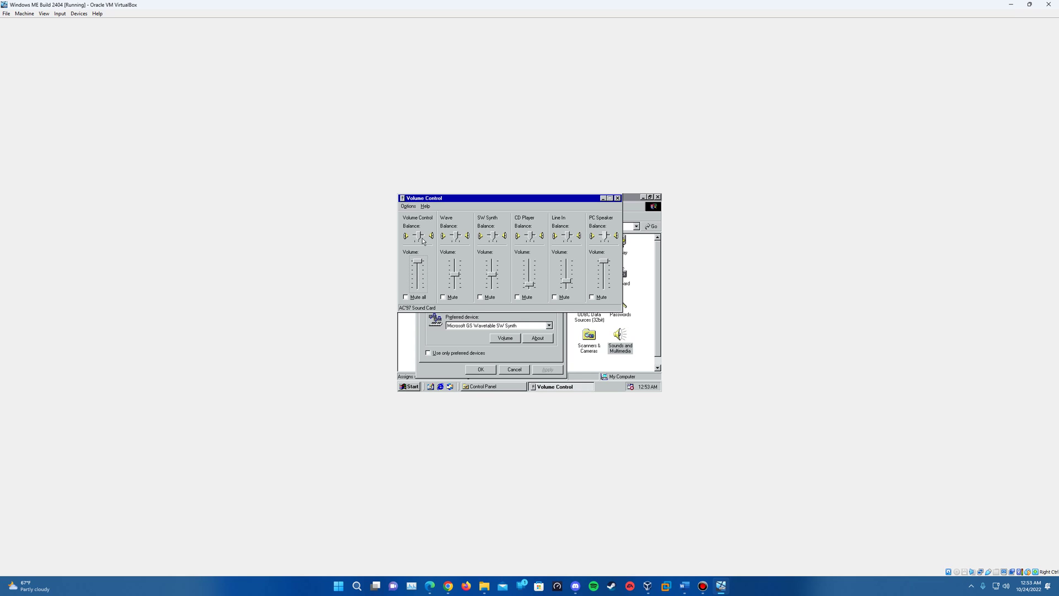
{"action": "left_click", "coordinate": [618, 198]}
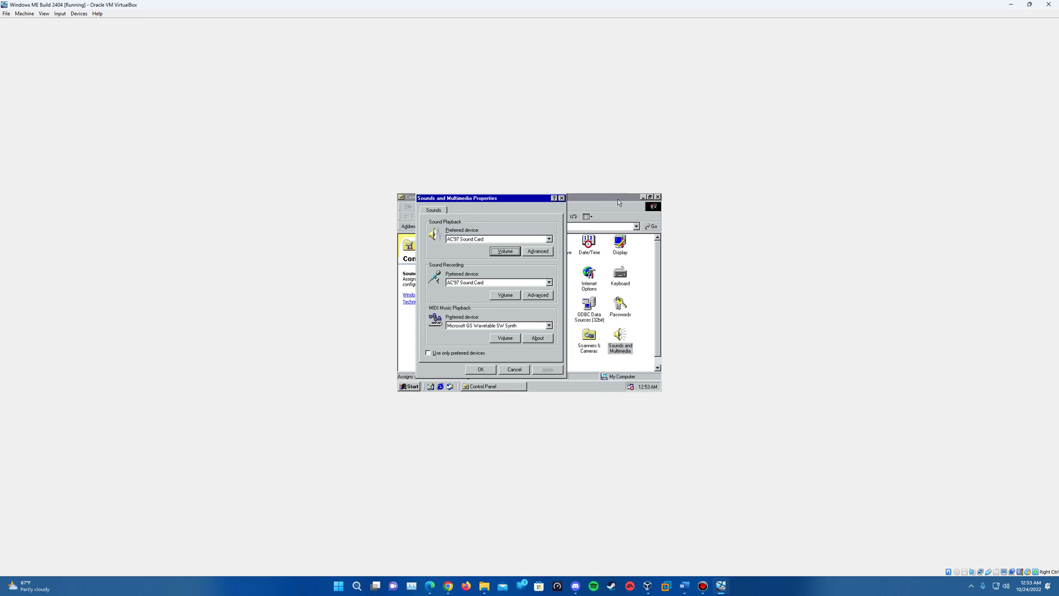
{"action": "left_click", "coordinate": [504, 295]}
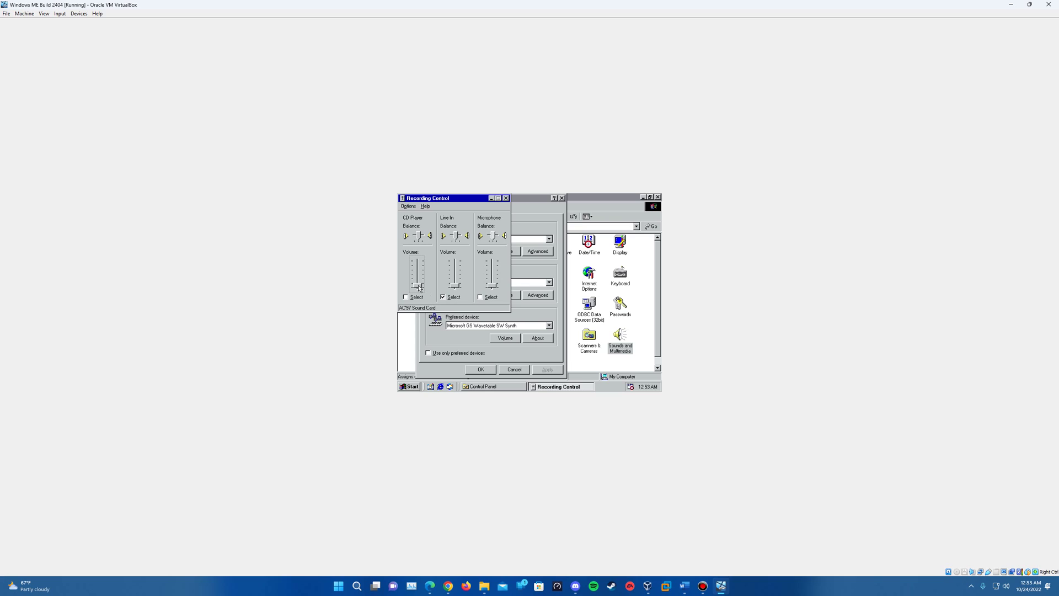
{"action": "left_click", "coordinate": [508, 199]}
{"action": "left_click", "coordinate": [434, 209]}
- Assign LOGOFF to Exit Windows and preview The Microsoft Sound for Start Windows
{"action": "left_click", "coordinate": [459, 269]}
{"action": "left_click", "coordinate": [504, 288]}
{"action": "left_click", "coordinate": [464, 331]}
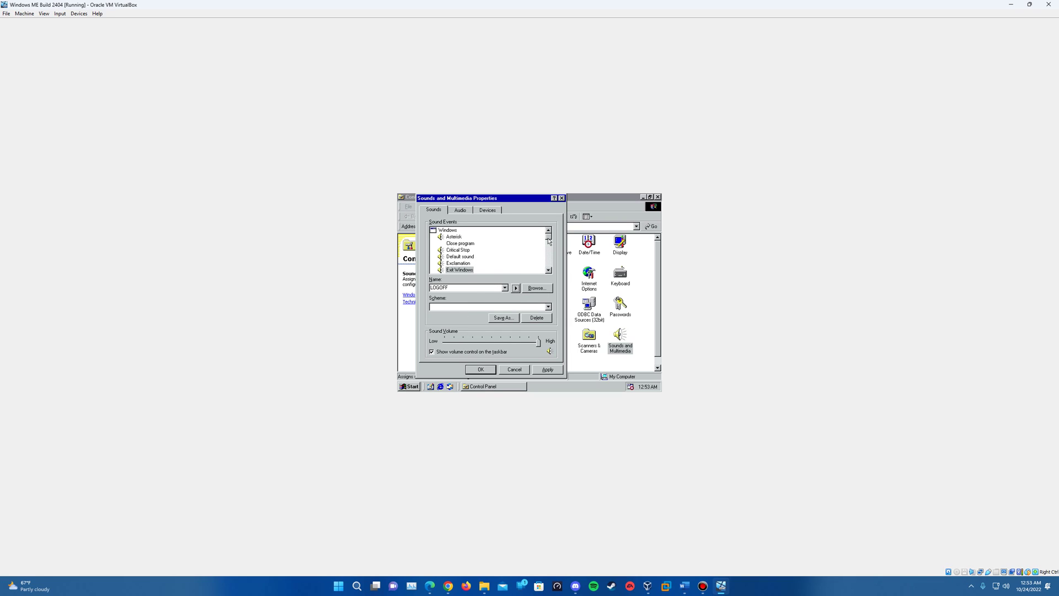
{"action": "left_click_drag", "start_coordinate": [549, 238], "coordinate": [549, 256]}
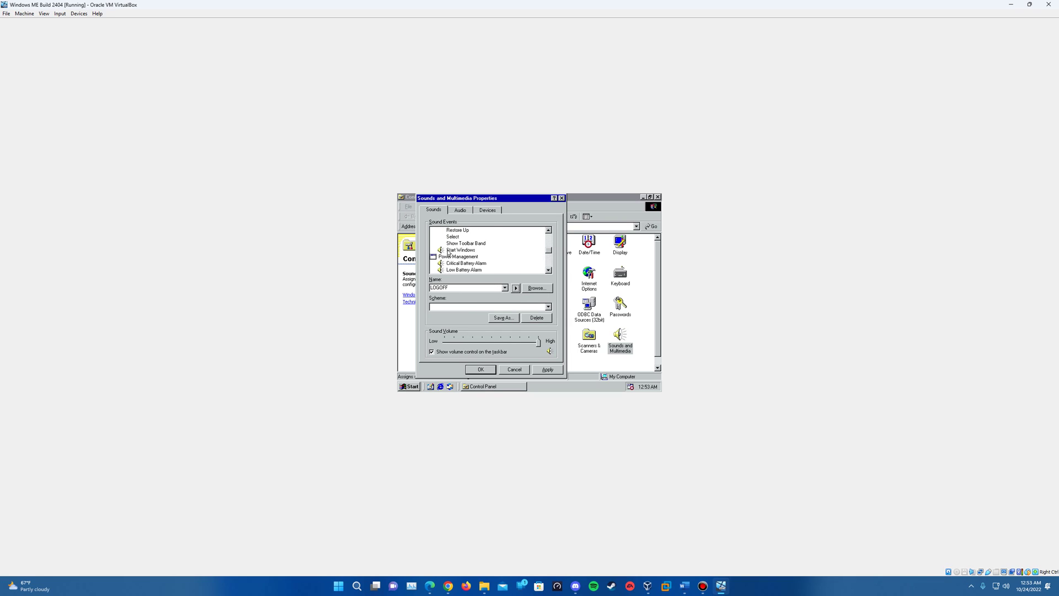
{"action": "left_click", "coordinate": [460, 251]}
{"action": "left_click", "coordinate": [516, 288]}
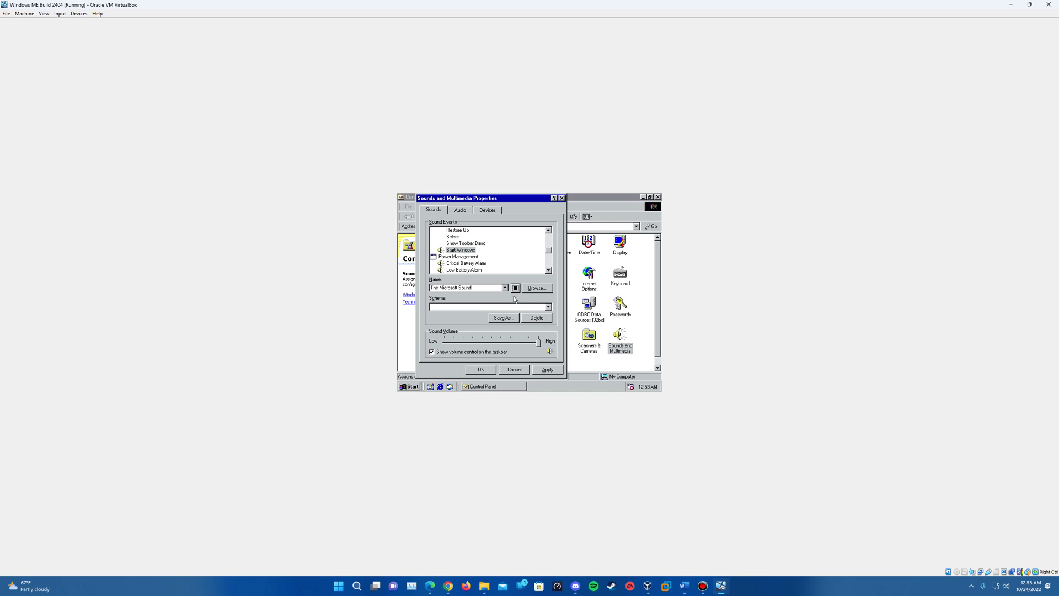
- Enable 'Show volume control on the taskbar' and apply the sound settings
{"action": "left_click", "coordinate": [482, 352]}
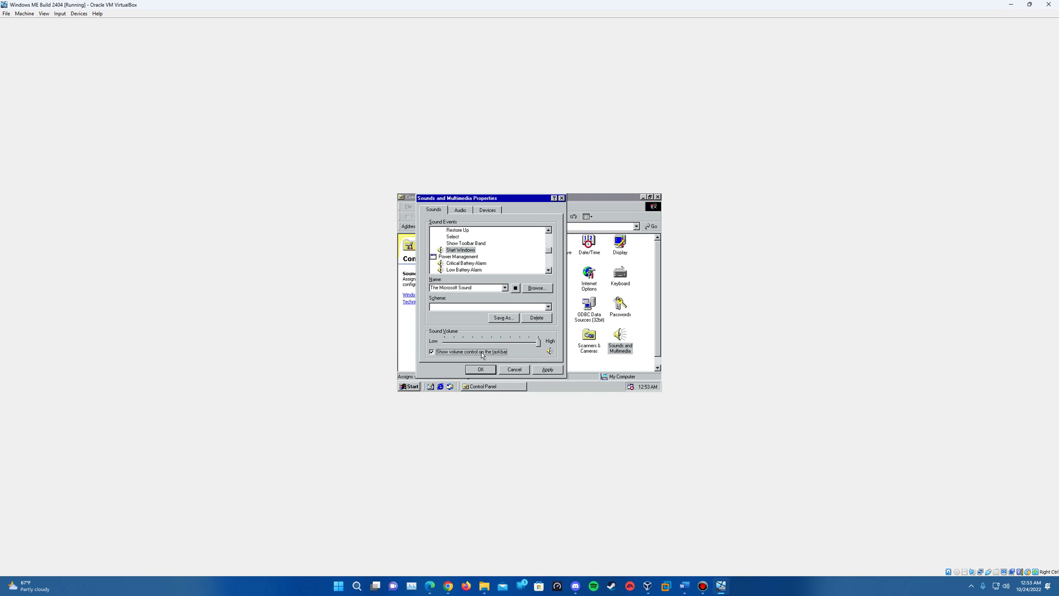
{"action": "left_click", "coordinate": [548, 369]}
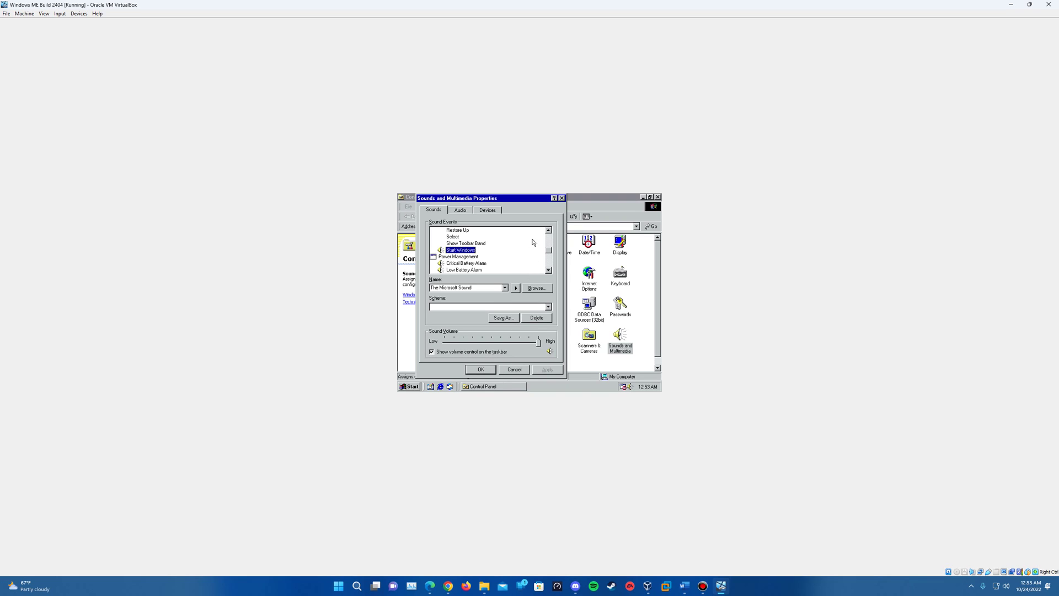
{"action": "left_click", "coordinate": [549, 233]}
{"action": "scroll", "coordinate": [459, 248], "scroll_direction": "up", "scroll_amount": 5}
{"action": "scroll", "coordinate": [459, 248], "scroll_direction": "up", "scroll_amount": 3}
- Preview the Exit Windows sound, close the dialog with OK, and close Control Panel
{"action": "left_click", "coordinate": [458, 248]}
{"action": "left_click", "coordinate": [517, 288]}
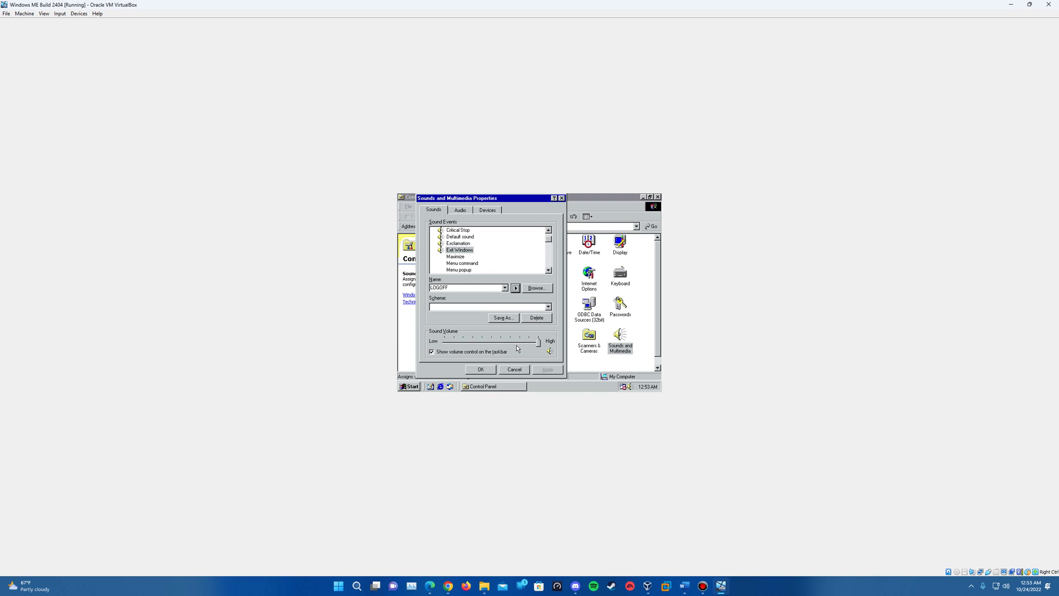
{"action": "left_click", "coordinate": [481, 369]}
{"action": "left_click", "coordinate": [657, 198]}
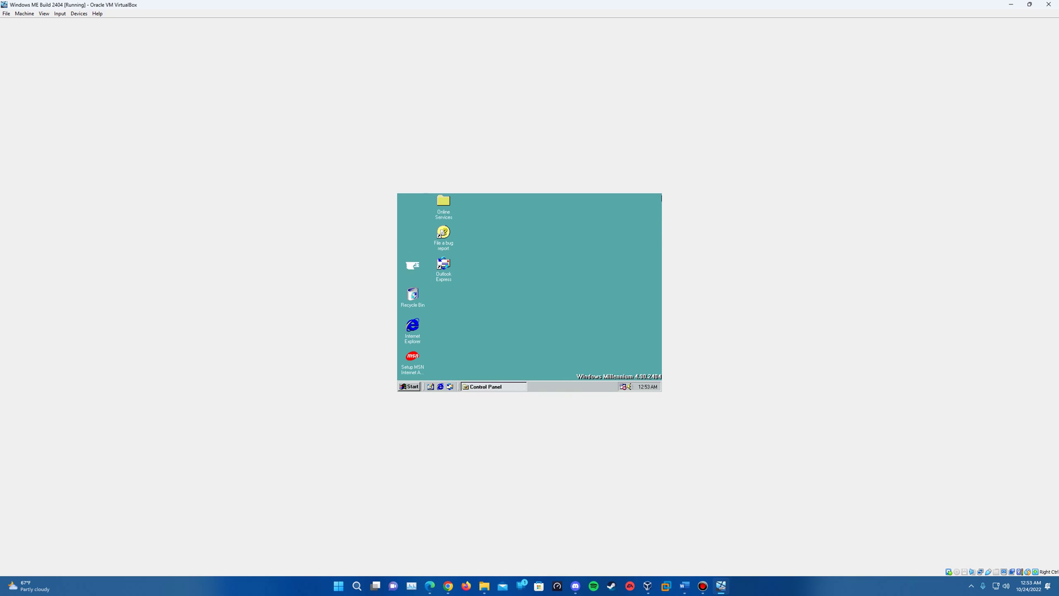
{"action": "left_click", "coordinate": [629, 387]}
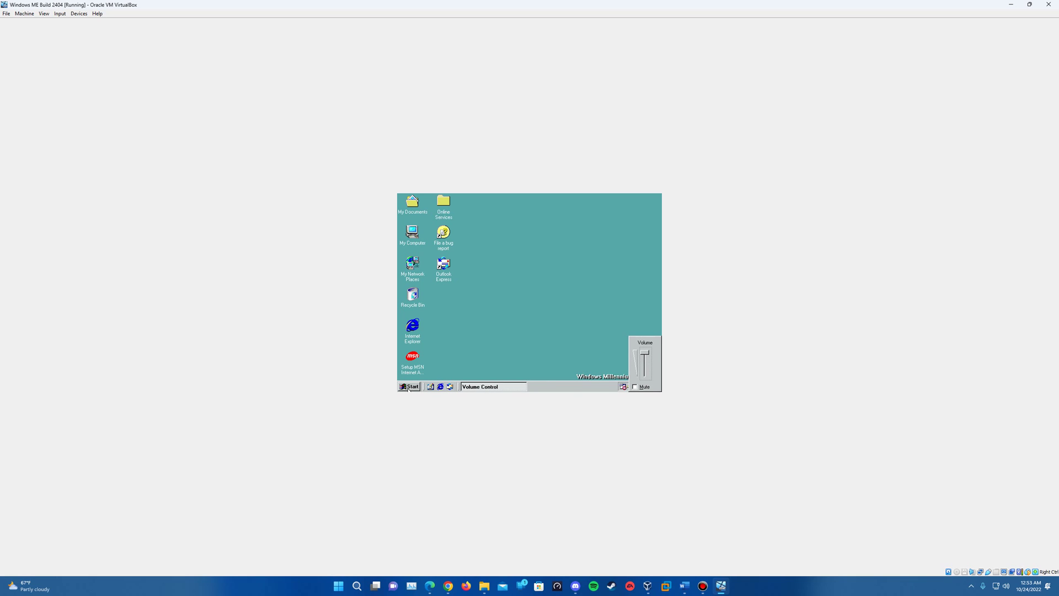
{"action": "left_click", "coordinate": [563, 366]}
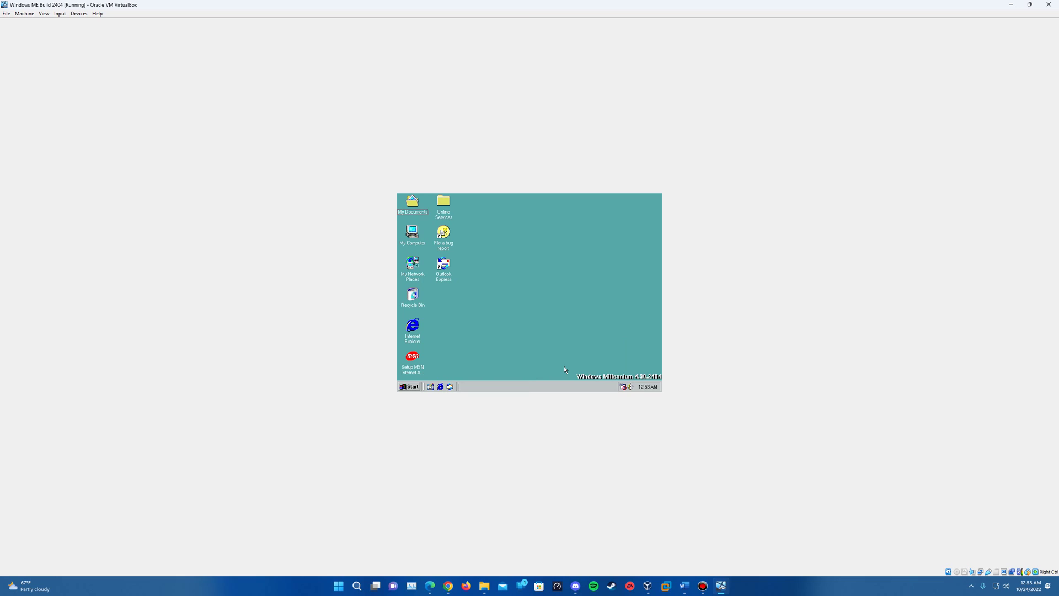
{"action": "left_click", "coordinate": [406, 387]}
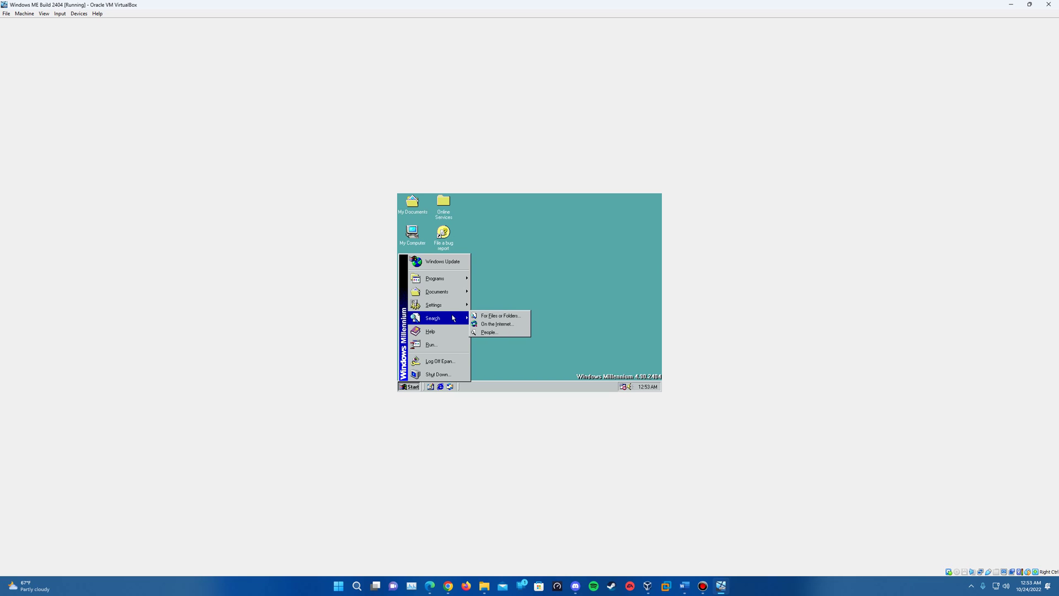
{"action": "mouse_move", "coordinate": [437, 305]}
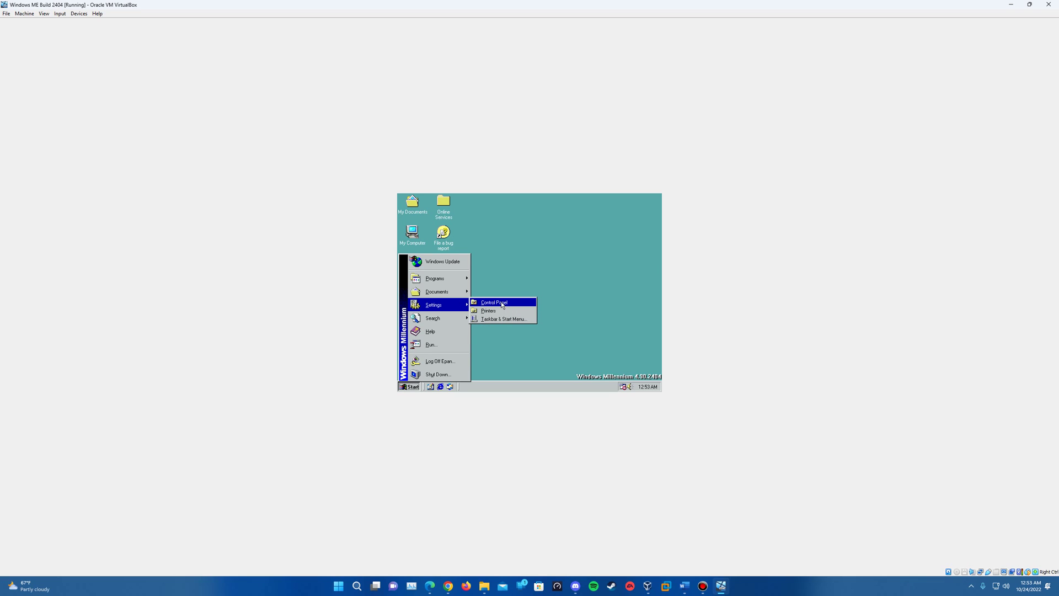
{"action": "left_click", "coordinate": [500, 306]}
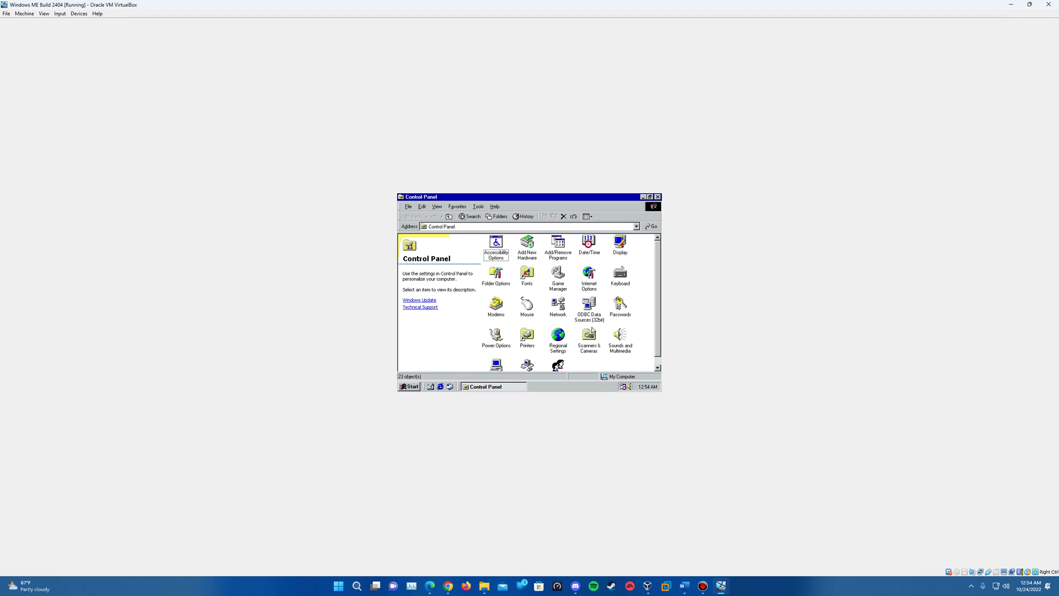
{"action": "double_click", "coordinate": [620, 339]}
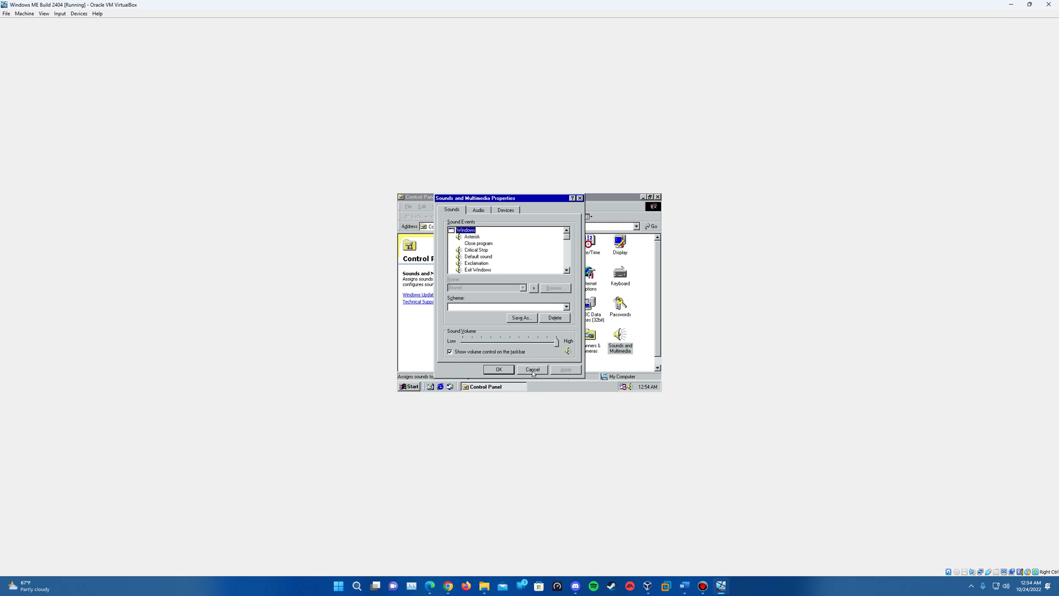
{"action": "left_click", "coordinate": [533, 370]}
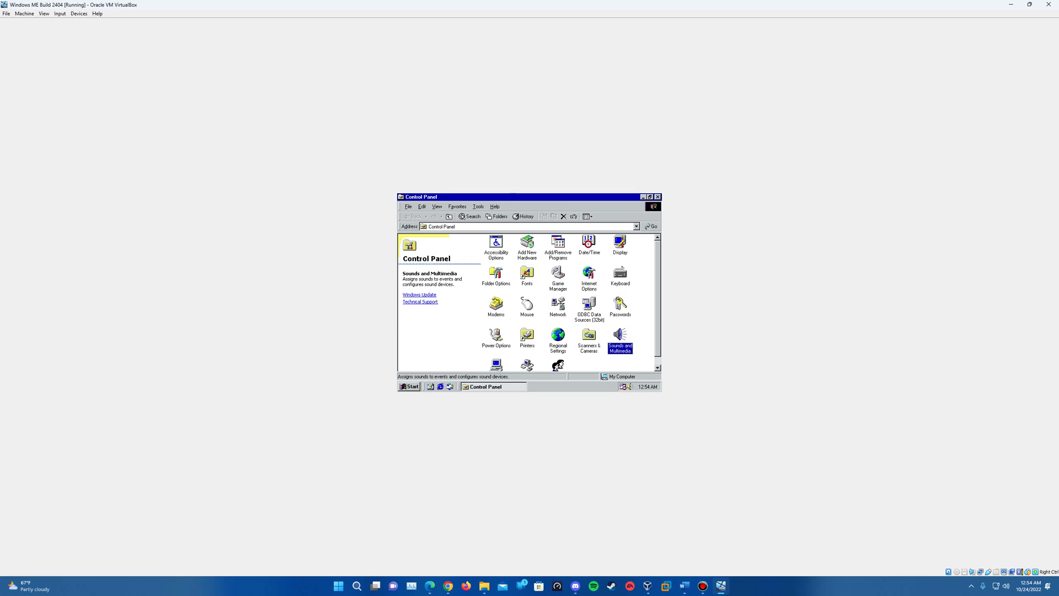
{"action": "left_click", "coordinate": [658, 196]}
{"action": "right_click", "coordinate": [546, 306]}
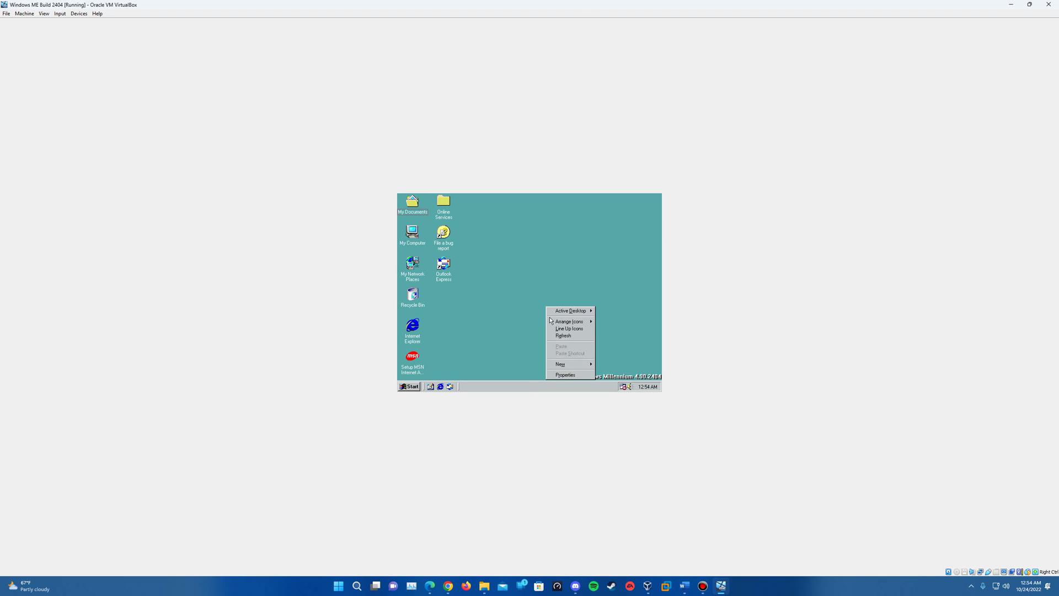
{"action": "left_click", "coordinate": [566, 377]}
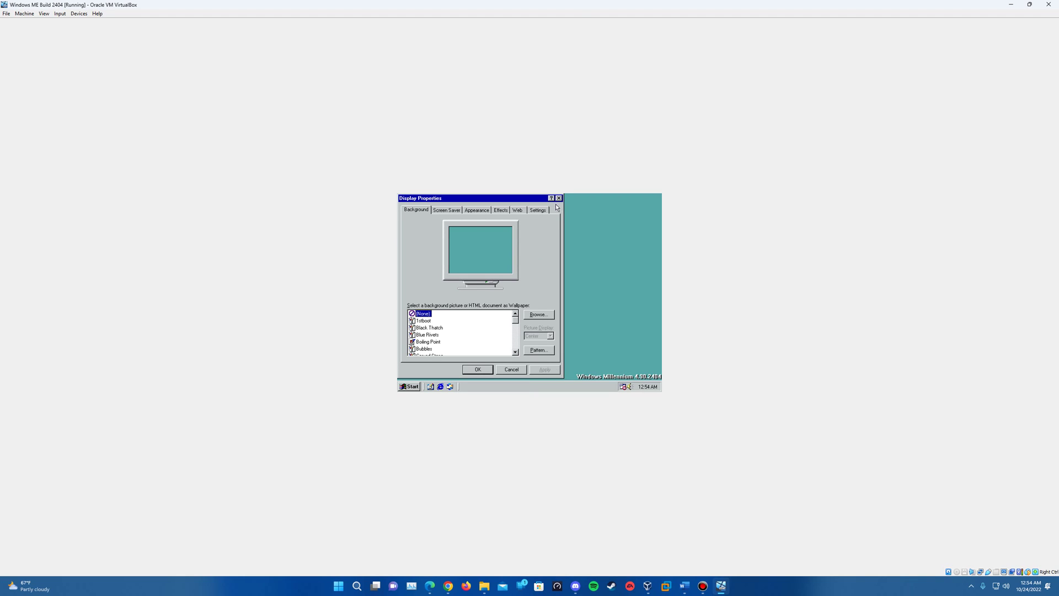
{"action": "left_click", "coordinate": [538, 210]}
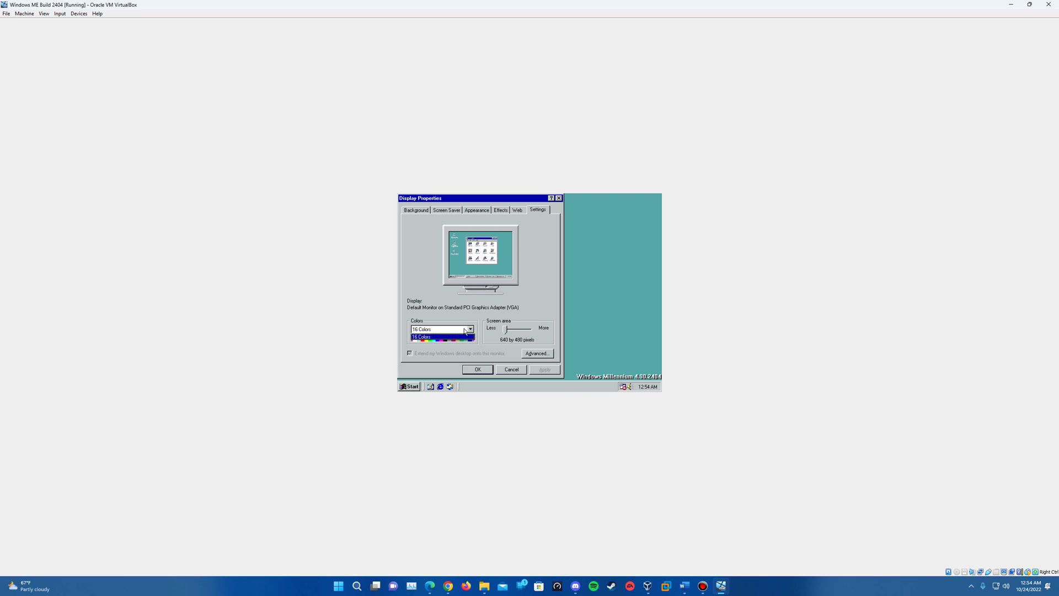
{"action": "left_click", "coordinate": [512, 370]}
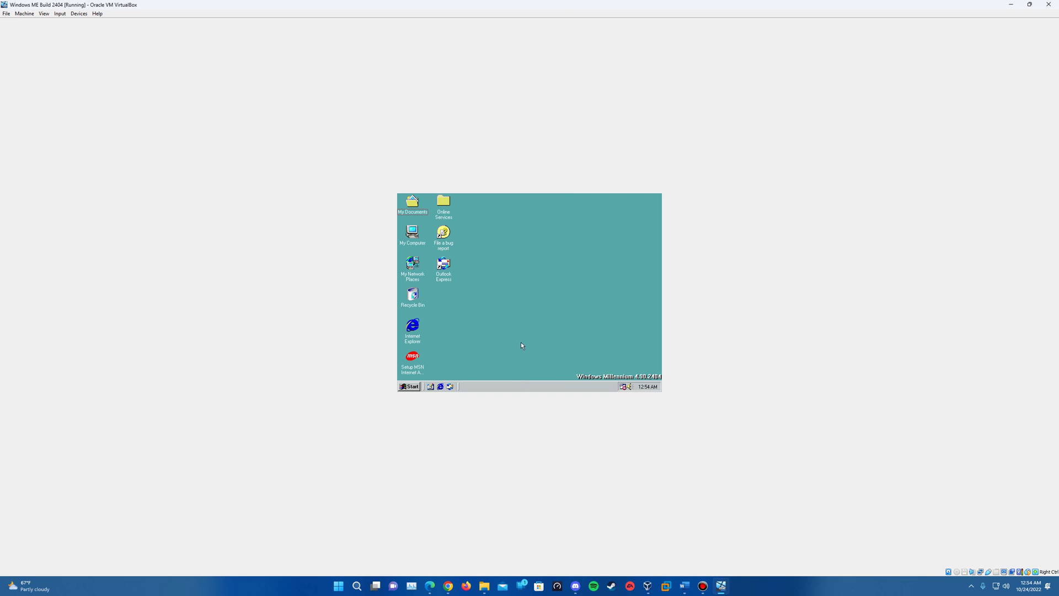
{"action": "right_click", "coordinate": [521, 342]}
{"action": "left_click", "coordinate": [546, 338]}
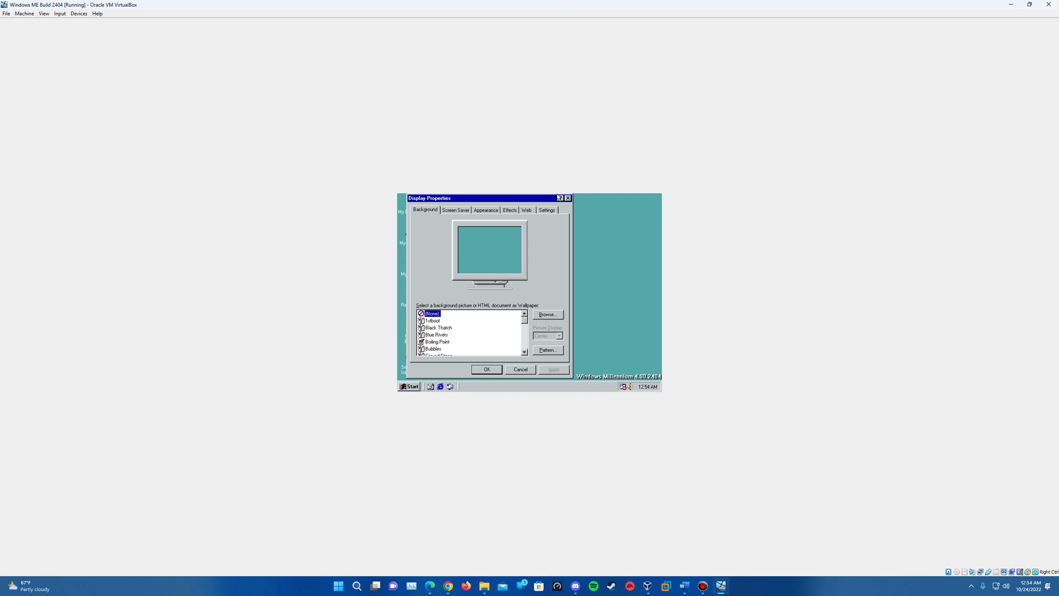
{"action": "left_click", "coordinate": [546, 210]}
{"action": "left_click", "coordinate": [517, 329]}
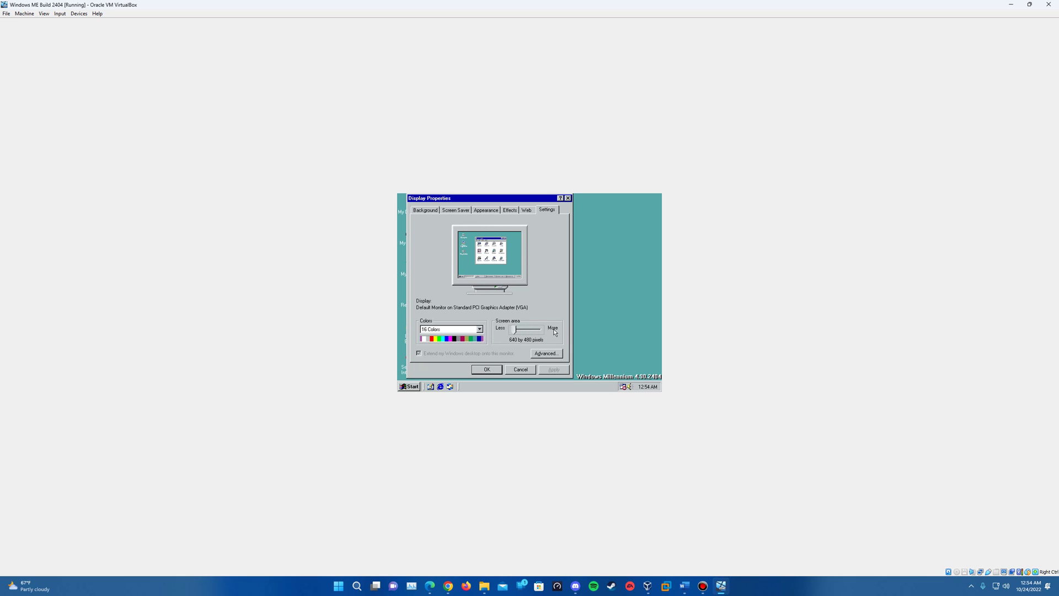
{"action": "left_click", "coordinate": [526, 369]}
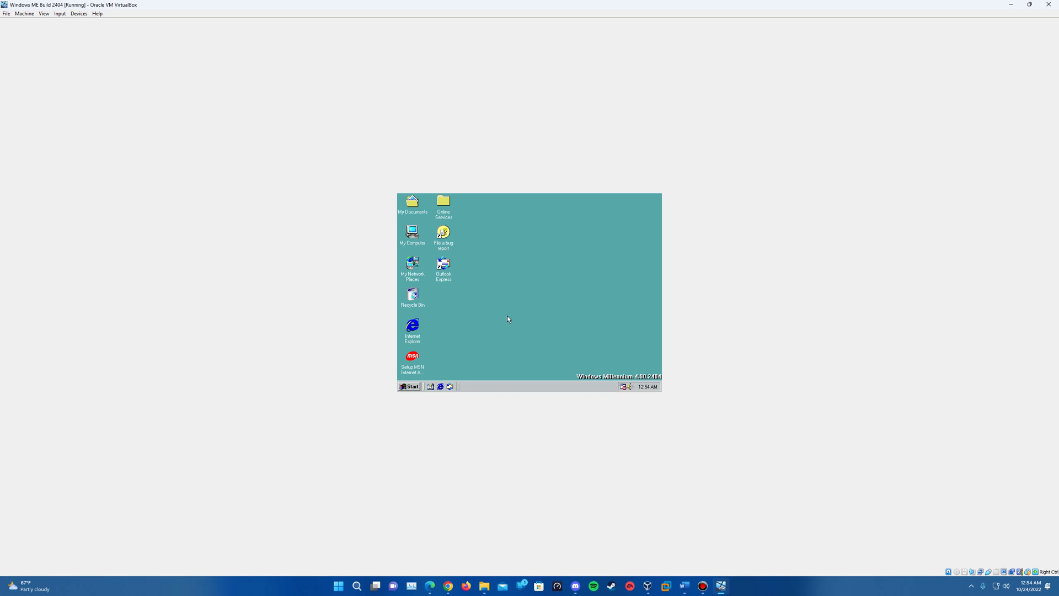